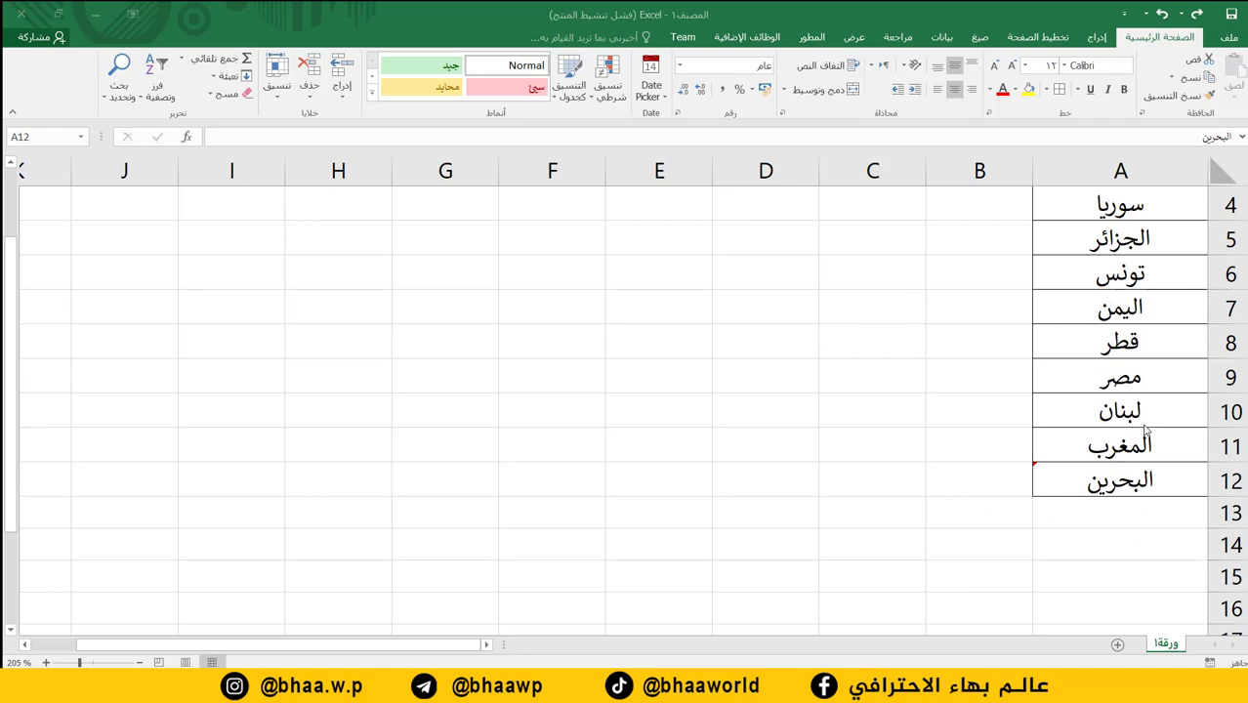
Step: View the picture comment attached to the Bahrain cell A12
left_click(1094, 483)
mouse_move(1093, 481)
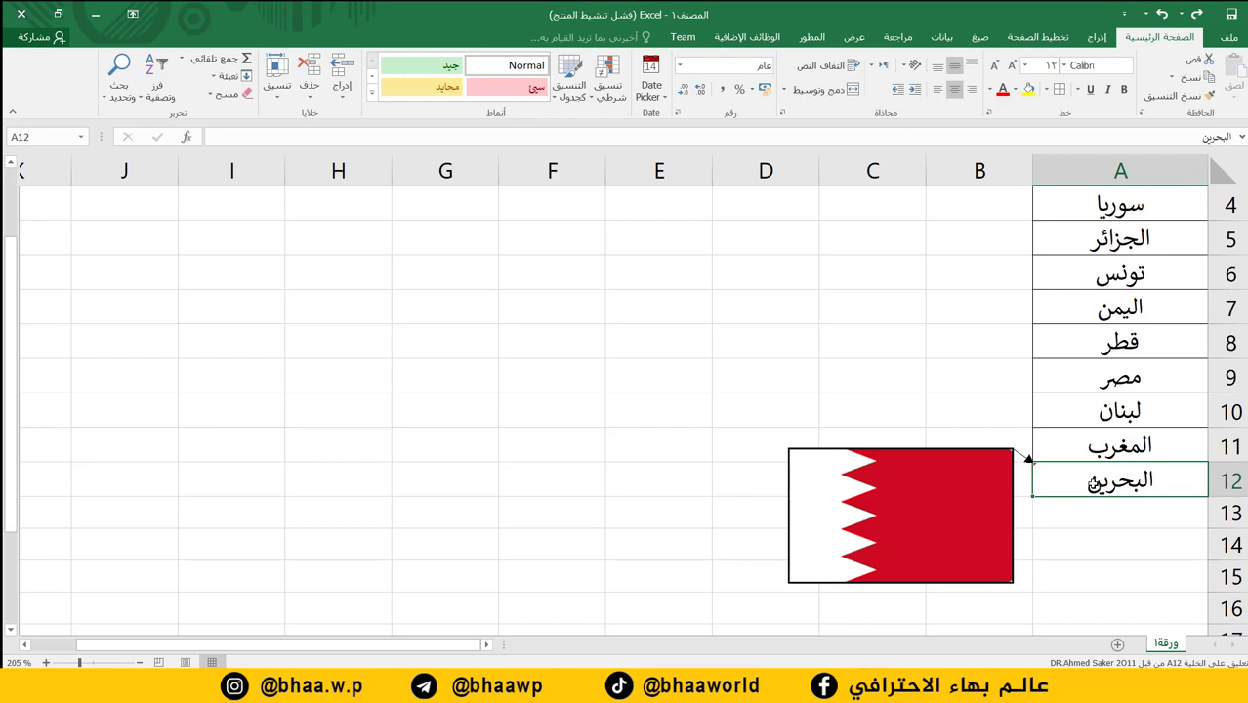
left_click(980, 410)
scroll(983, 411, "up", 1)
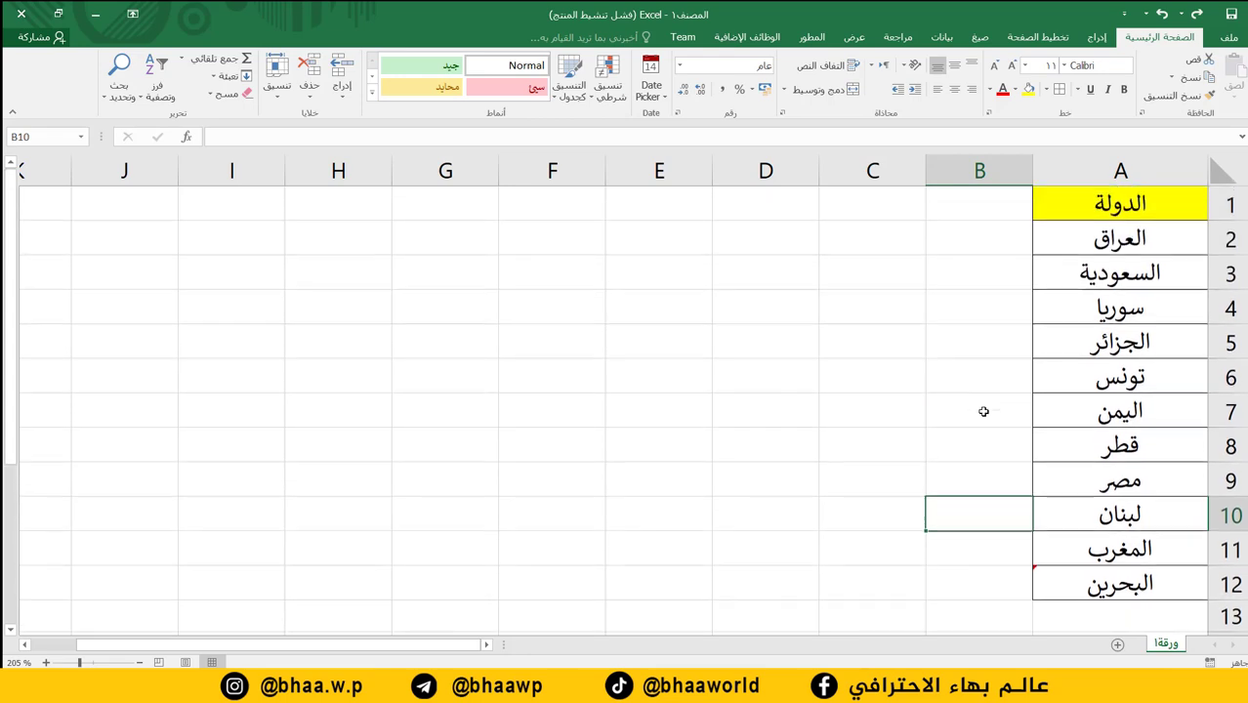
Step: Insert a comment with the text "دولة عربية" on the Iraq cell A2 and preview it
left_click(1098, 241)
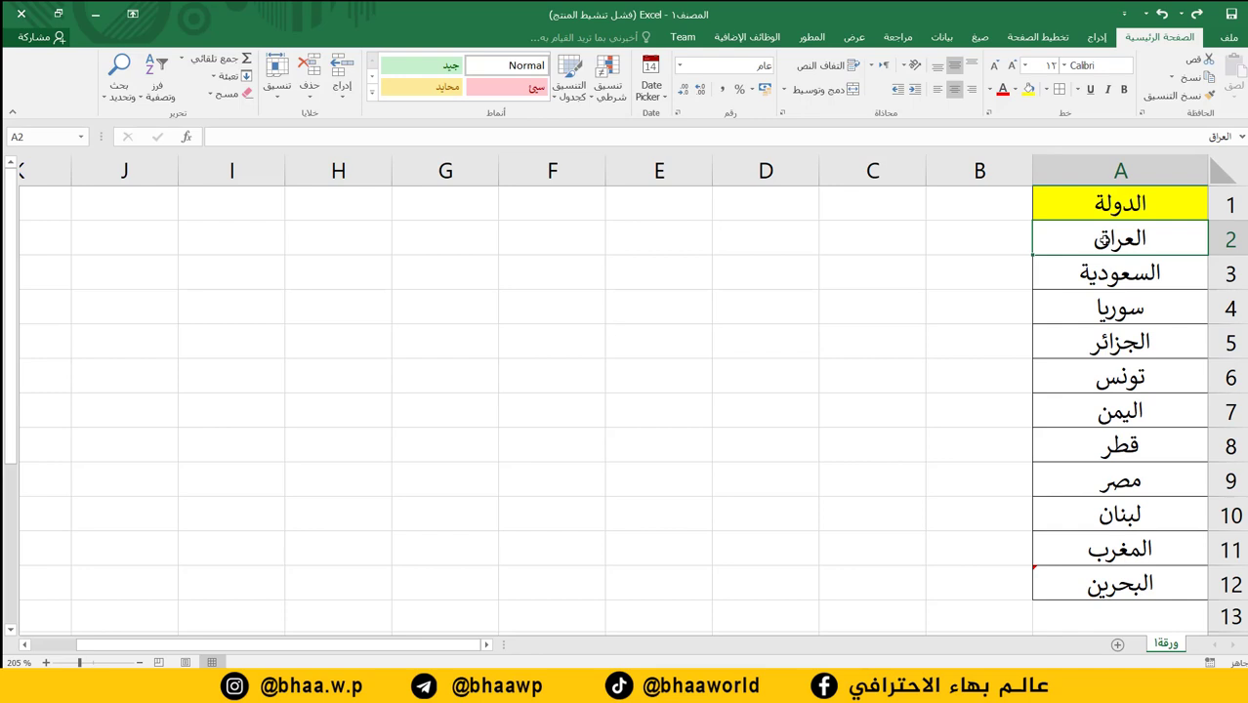
right_click(1101, 242)
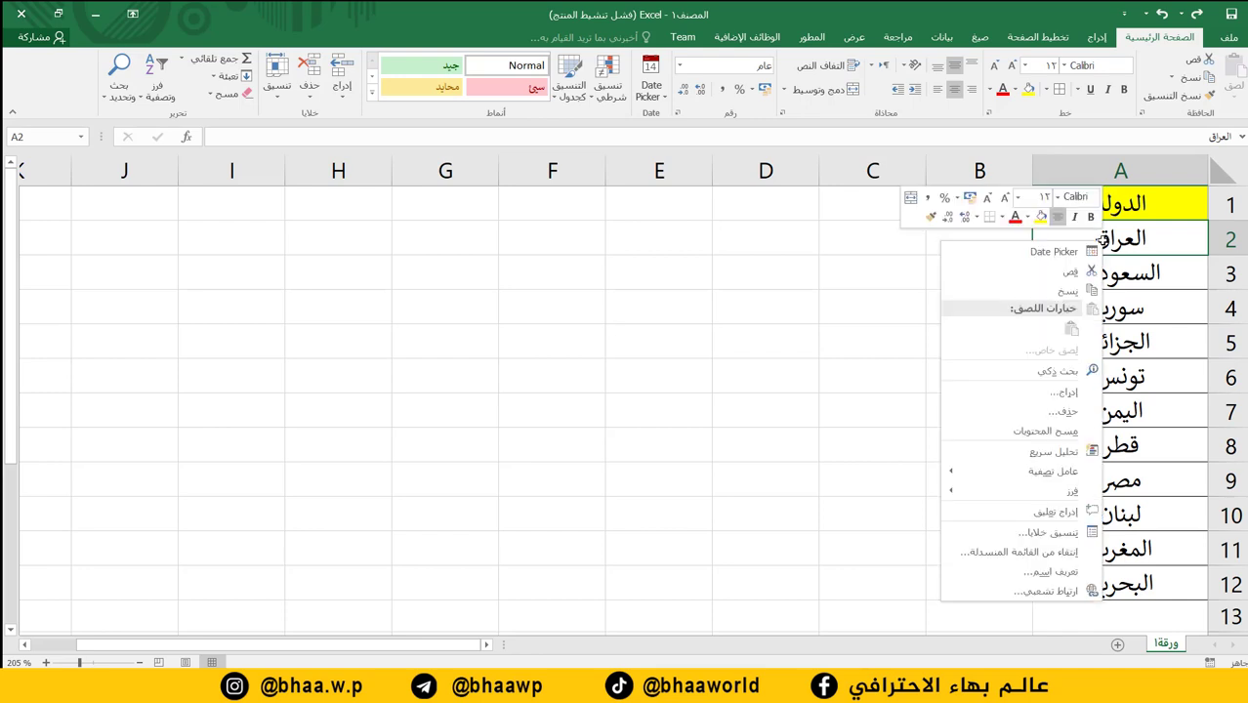
left_click(1061, 513)
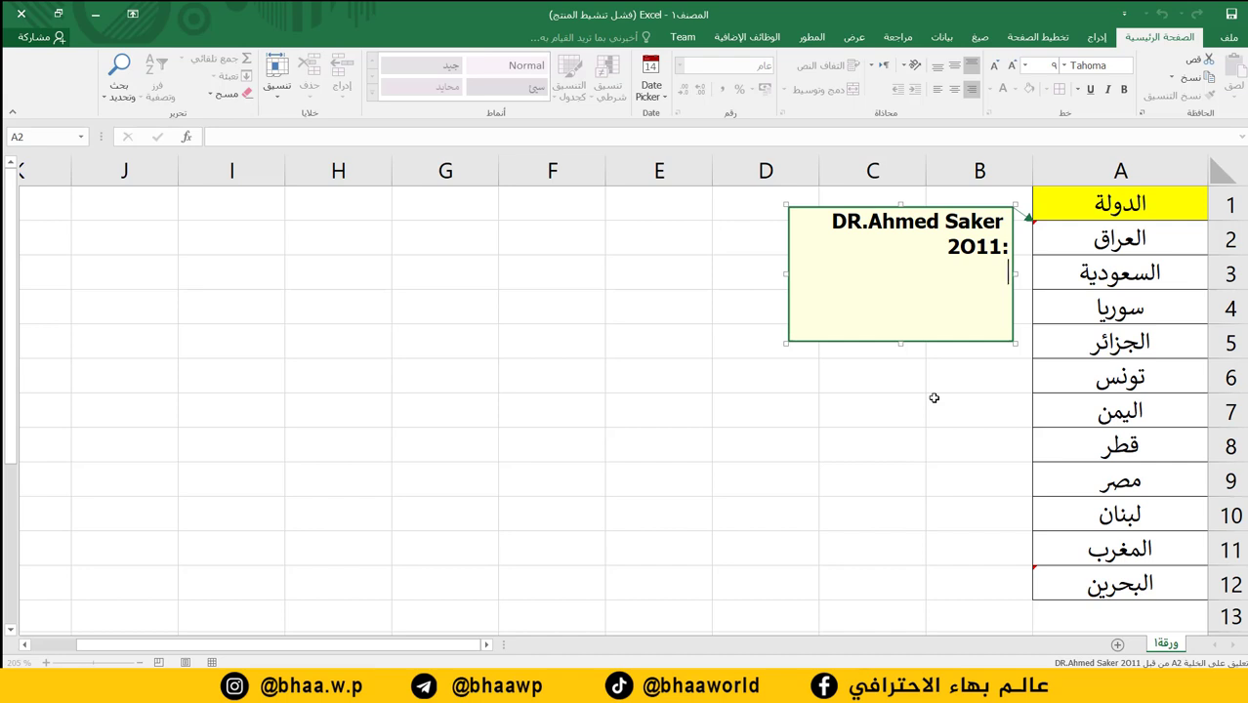
type("دولة عربي")
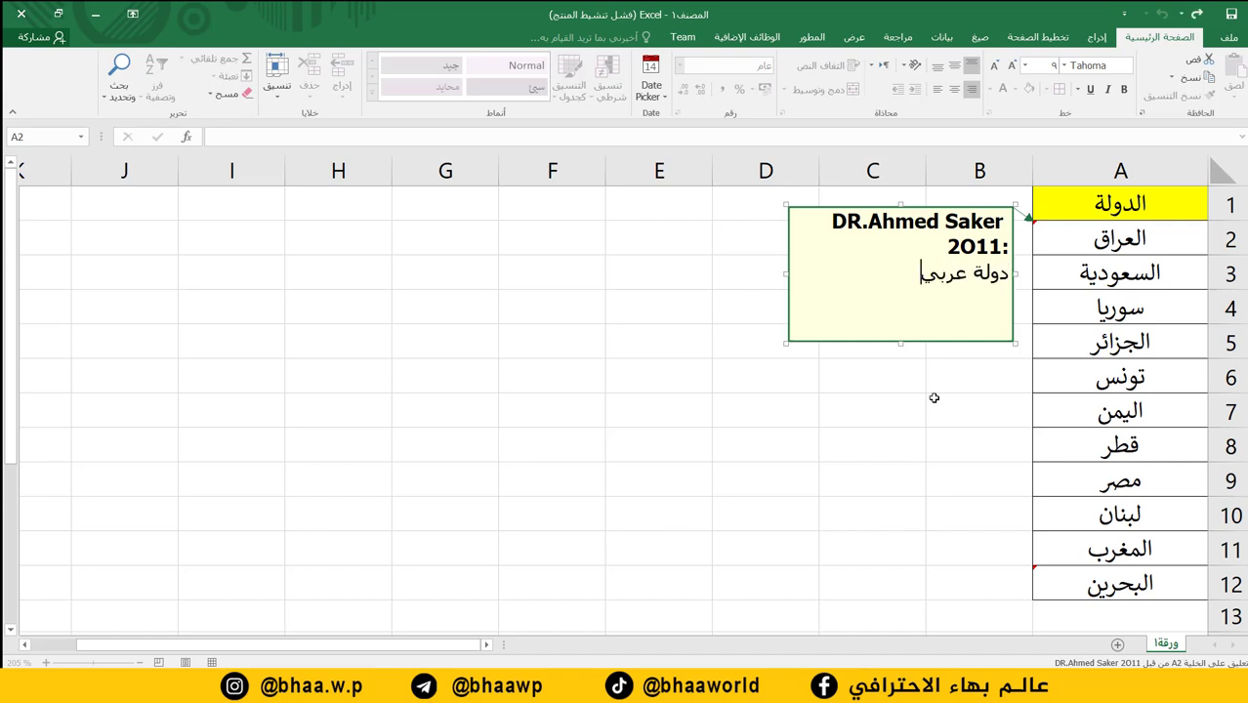
type("ة")
left_click(624, 319)
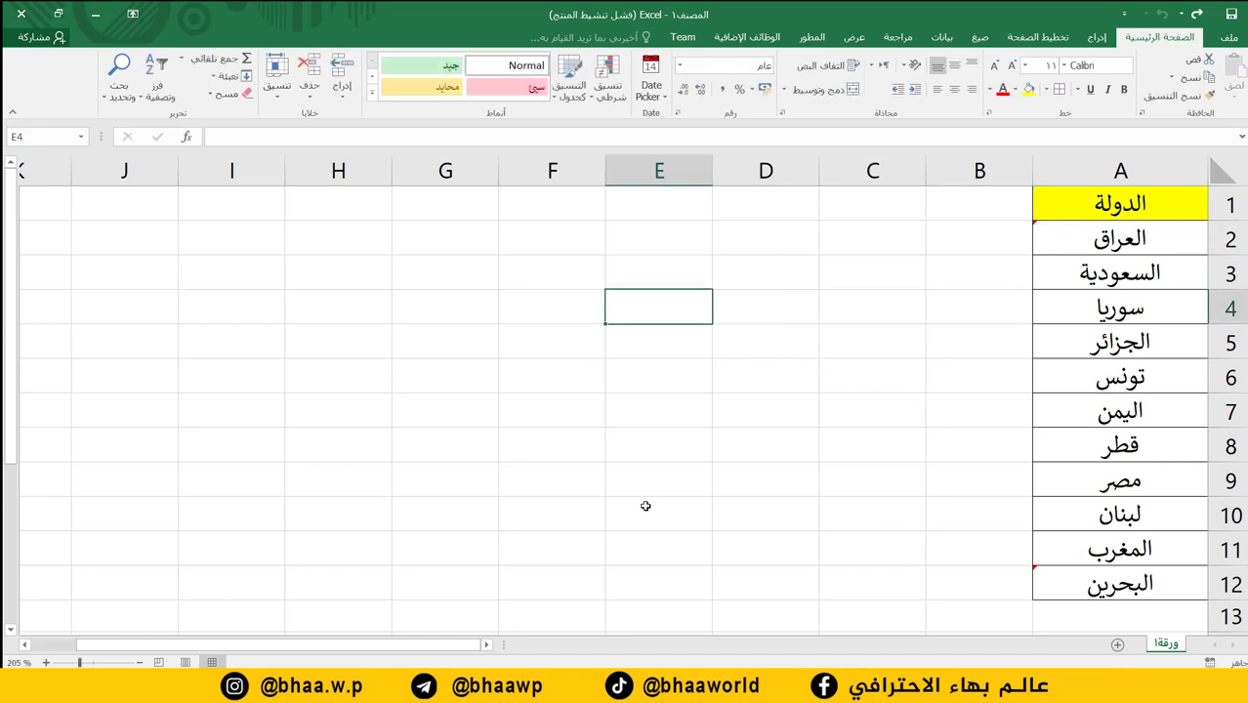
mouse_move(1037, 224)
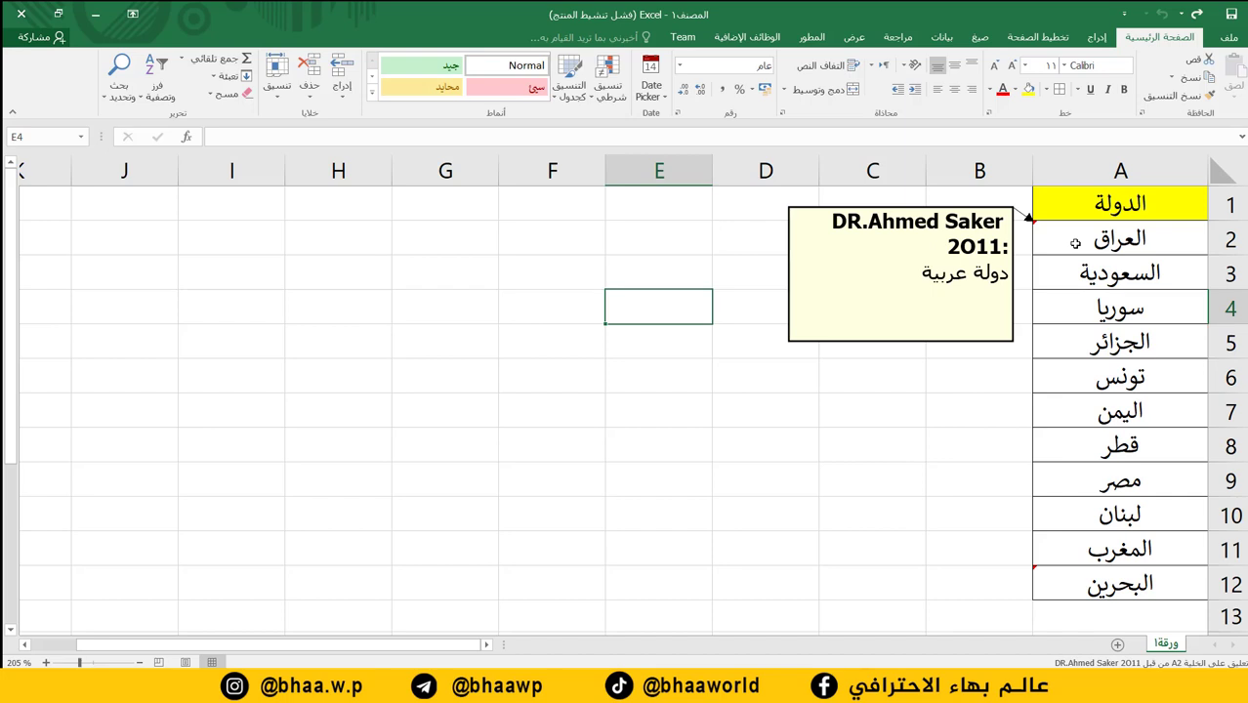
Step: Replace the Office user name in the general Excel options with the comment author's short name
left_click(1227, 37)
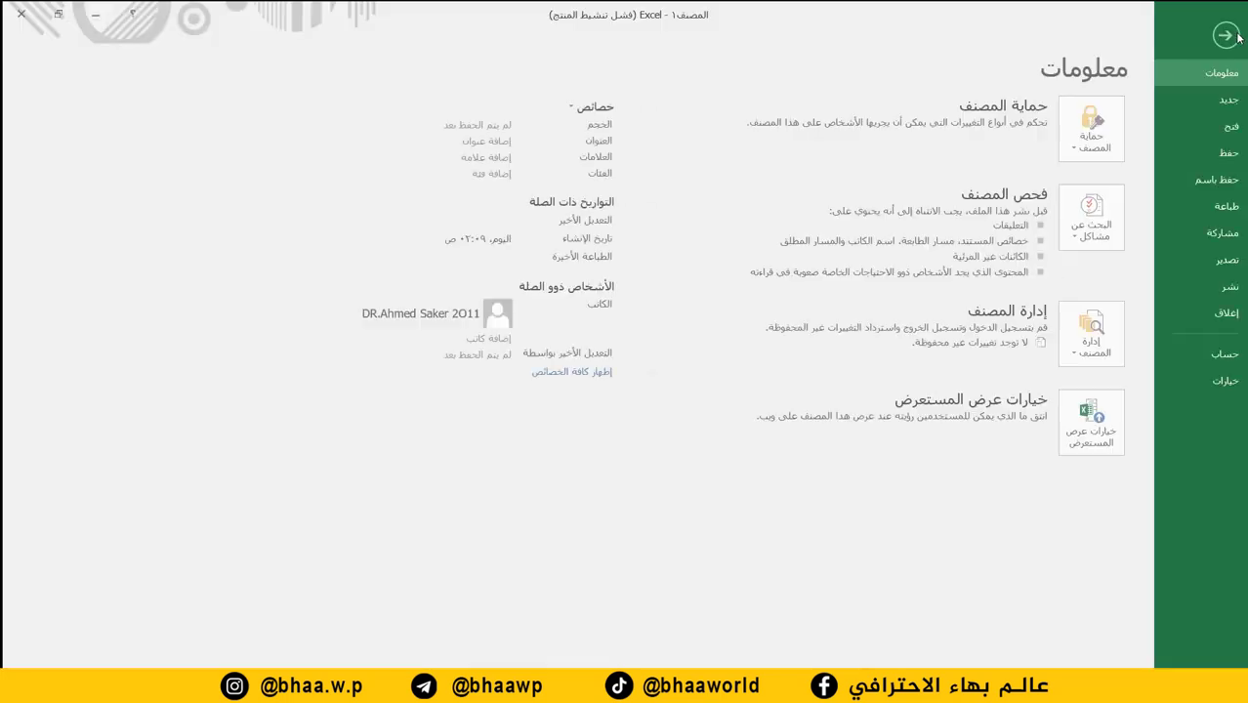
left_click(1224, 382)
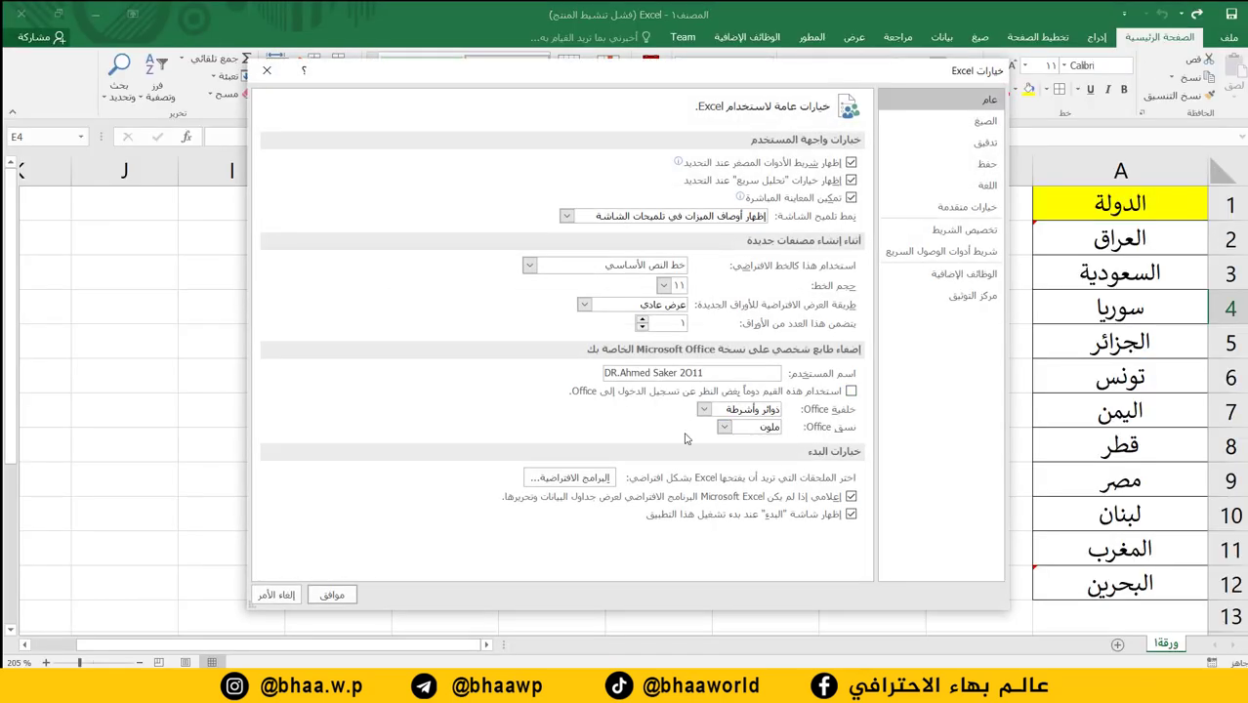
left_click_drag(729, 370, 466, 379)
key("BackSpace")
left_click(332, 594)
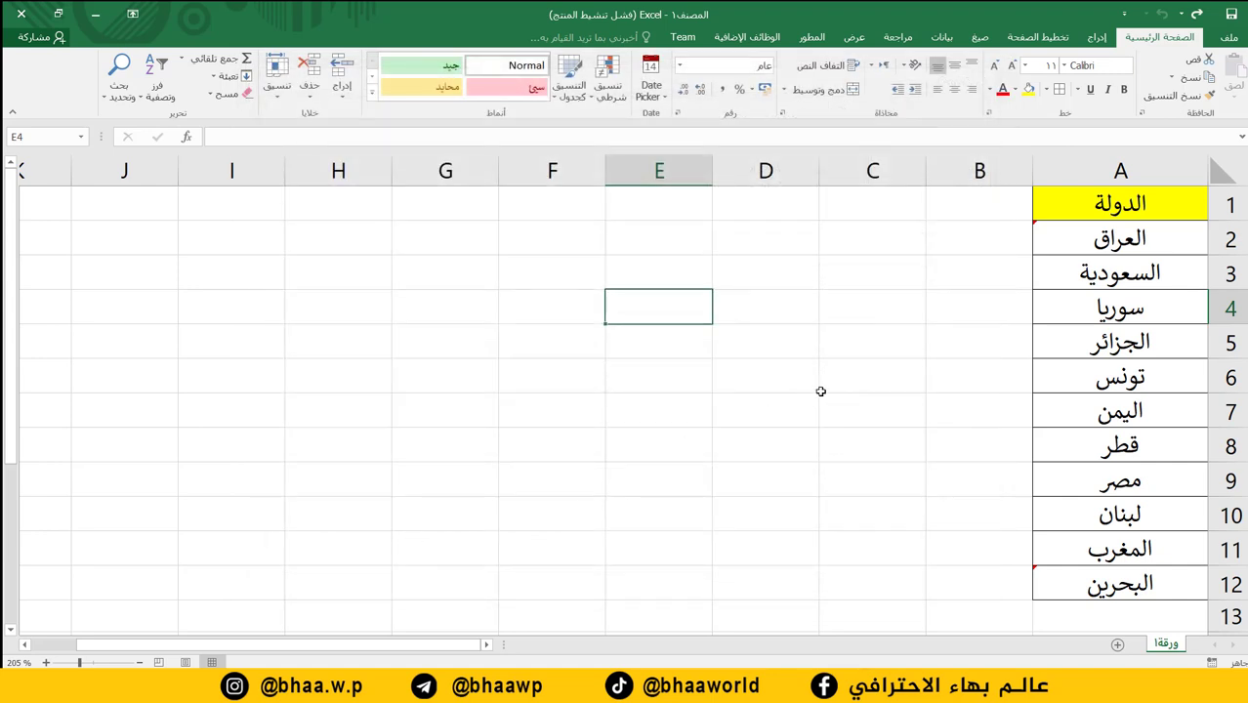
Step: Delete the existing comment on cell A2 and insert a new one, clearing the author name from its box
right_click(1110, 237)
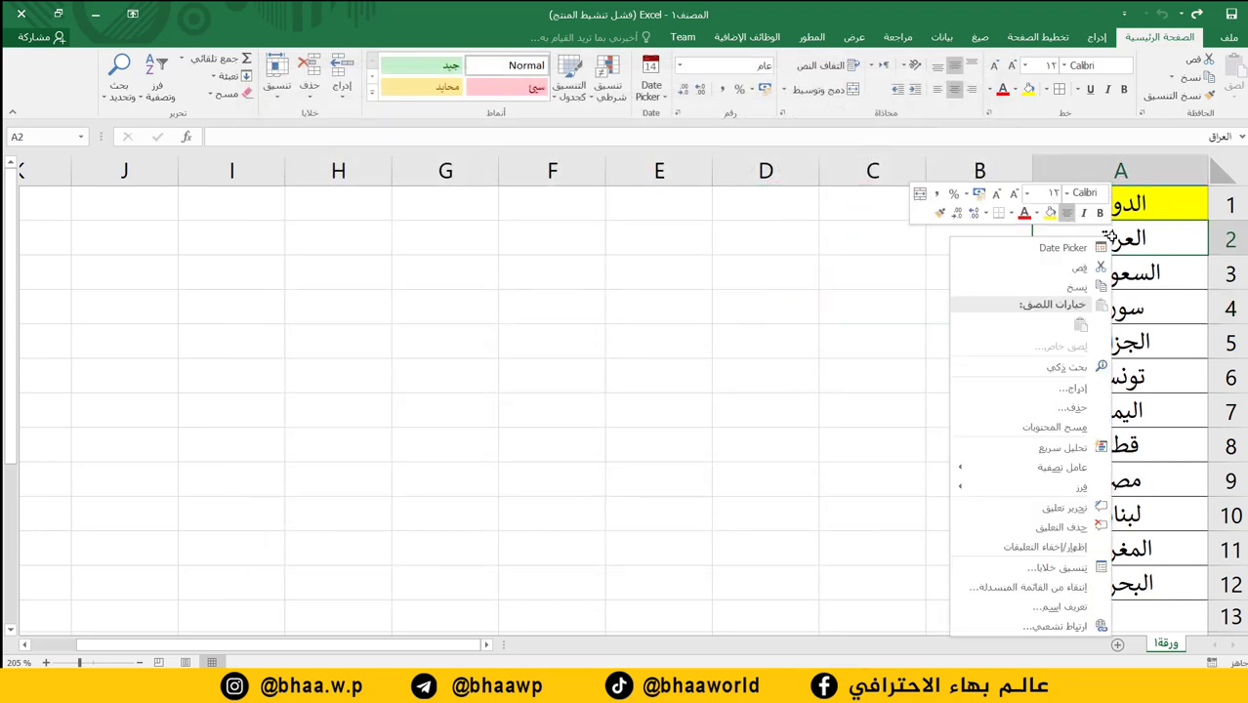
left_click(1069, 529)
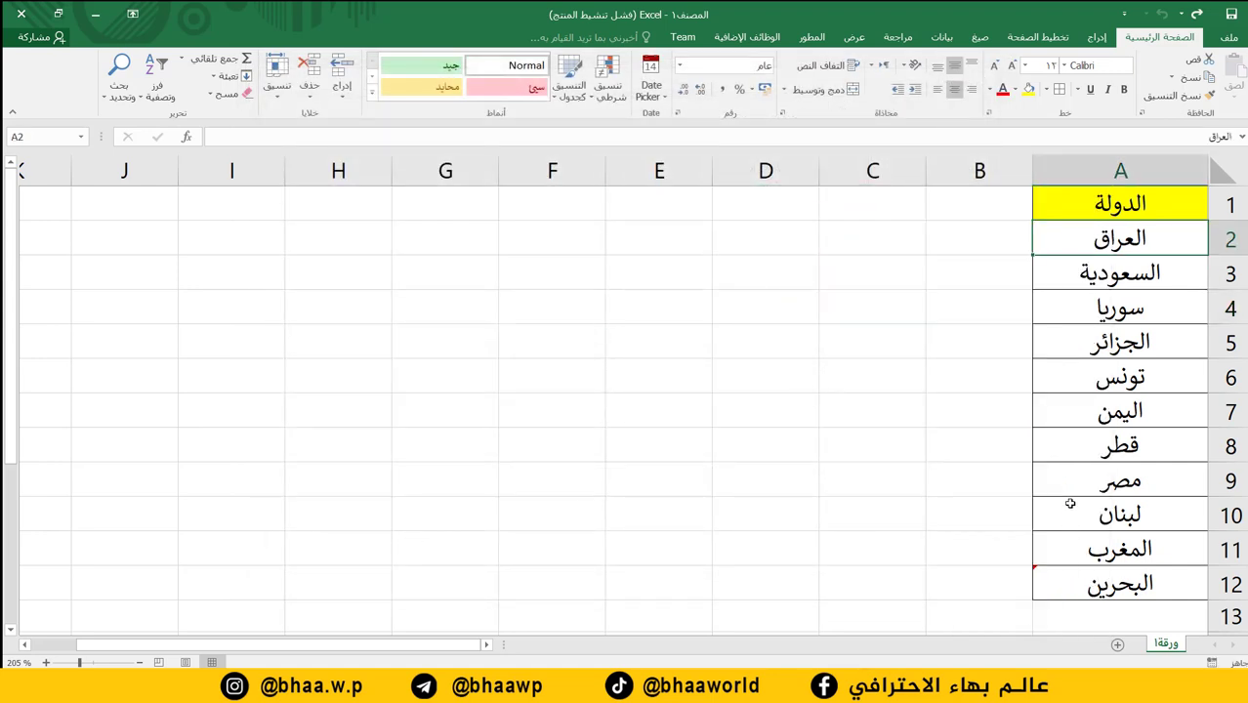
right_click(1115, 236)
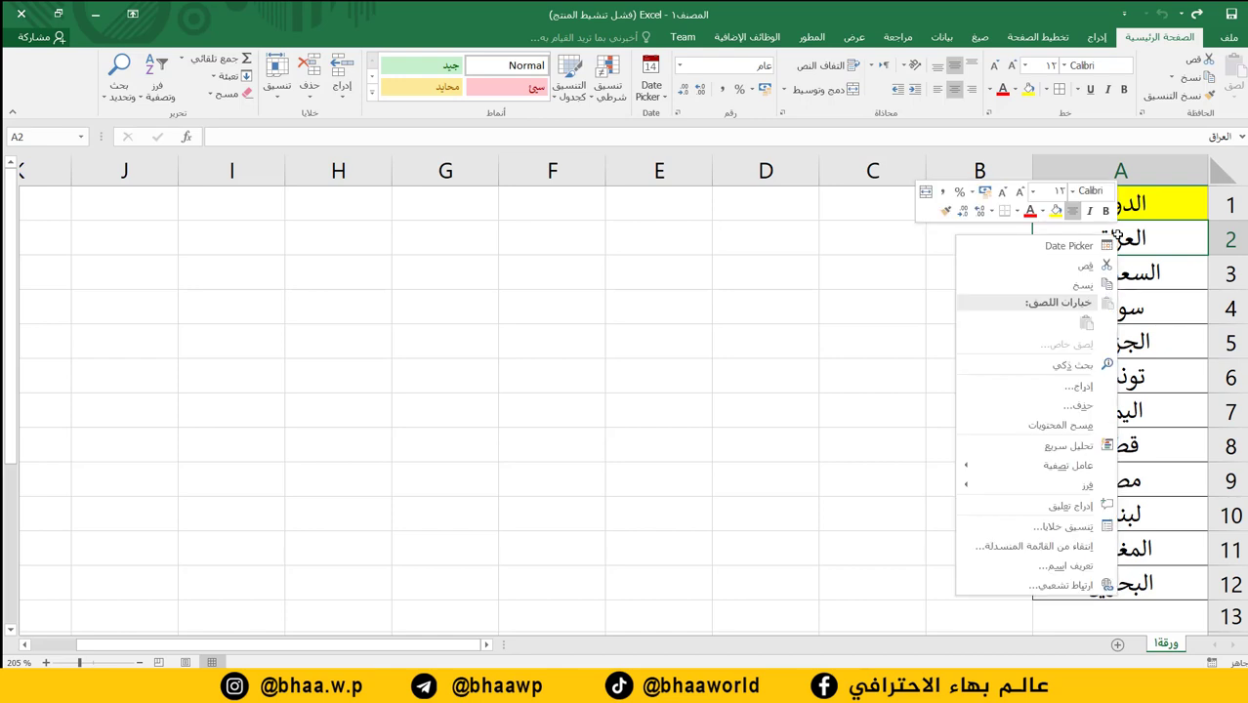
left_click(1070, 506)
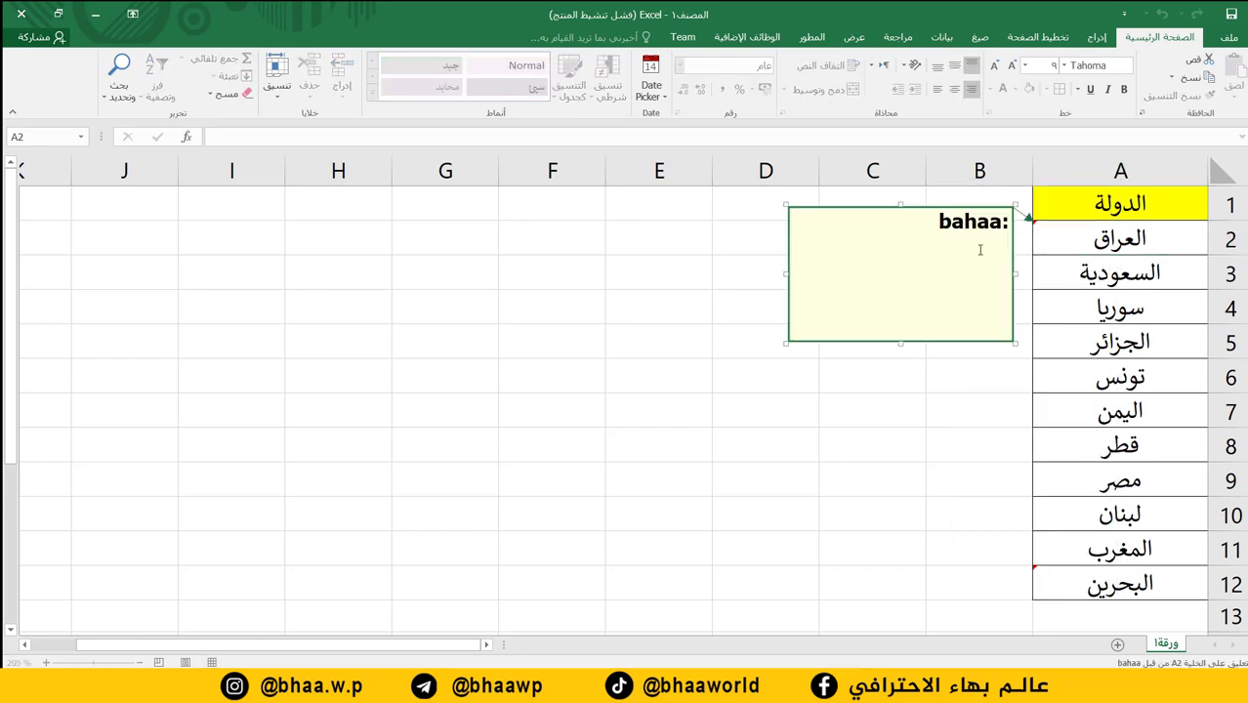
key("BackSpace")
key("BackSpace")
key("BackSpace")
key("BackSpace")
key("BackSpace")
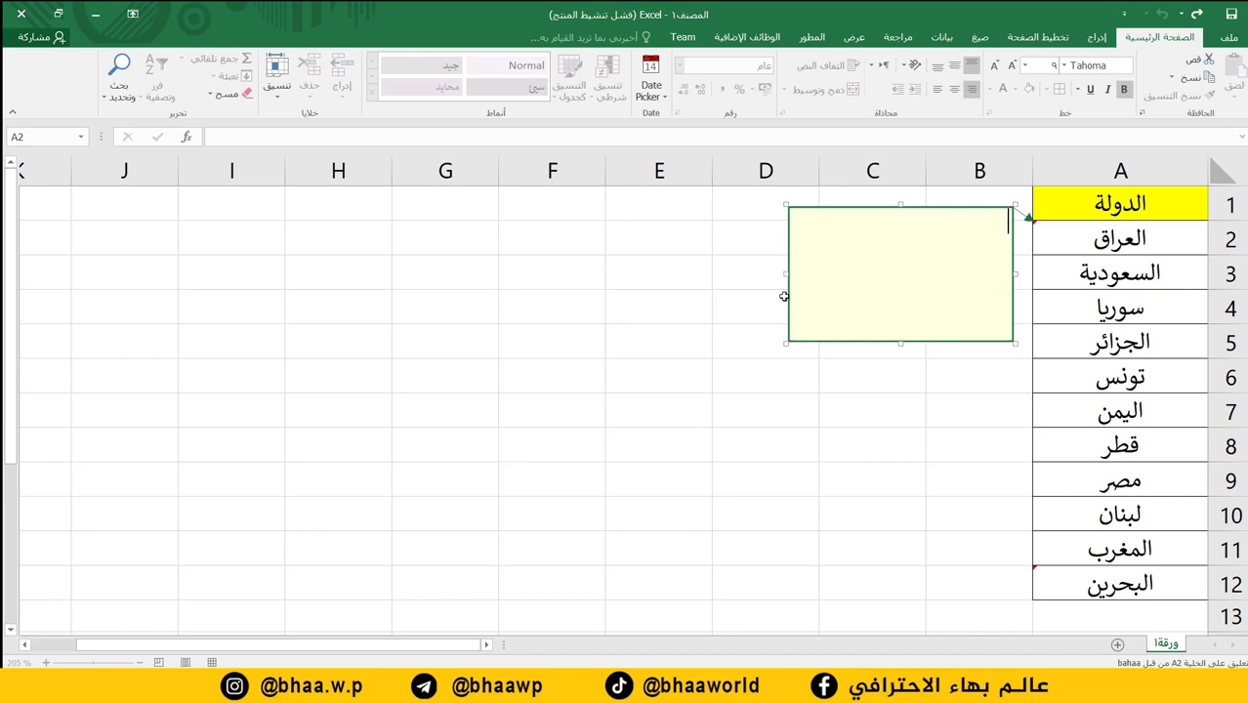
Step: Format the A2 comment with a picture fill, using the Iraqi flag image 1_11.gif from the اعلام folder
right_click(784, 204)
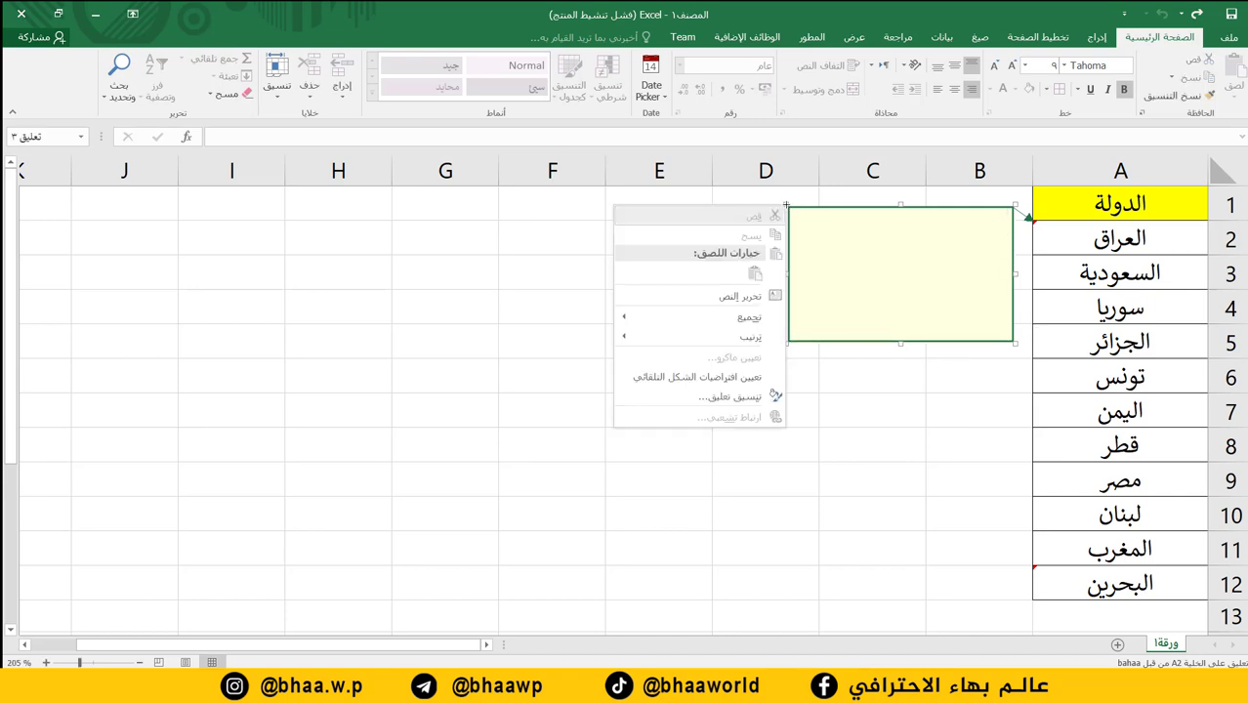
left_click(738, 397)
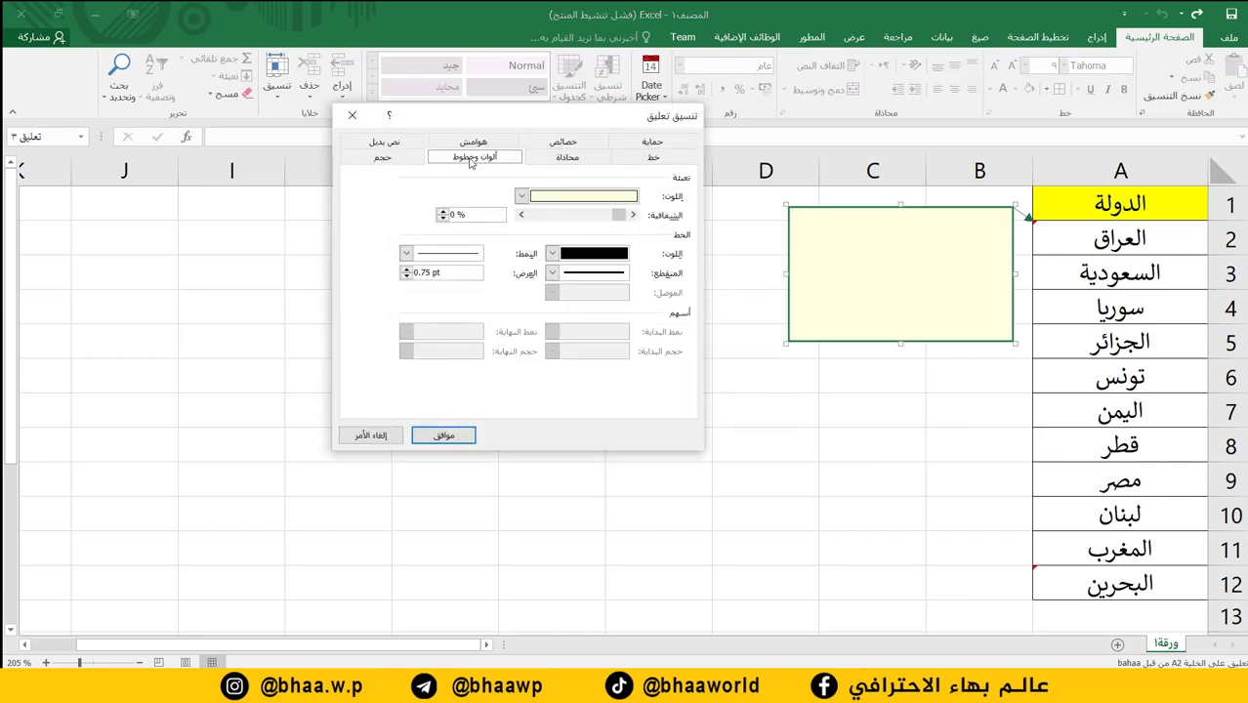
left_click(382, 157)
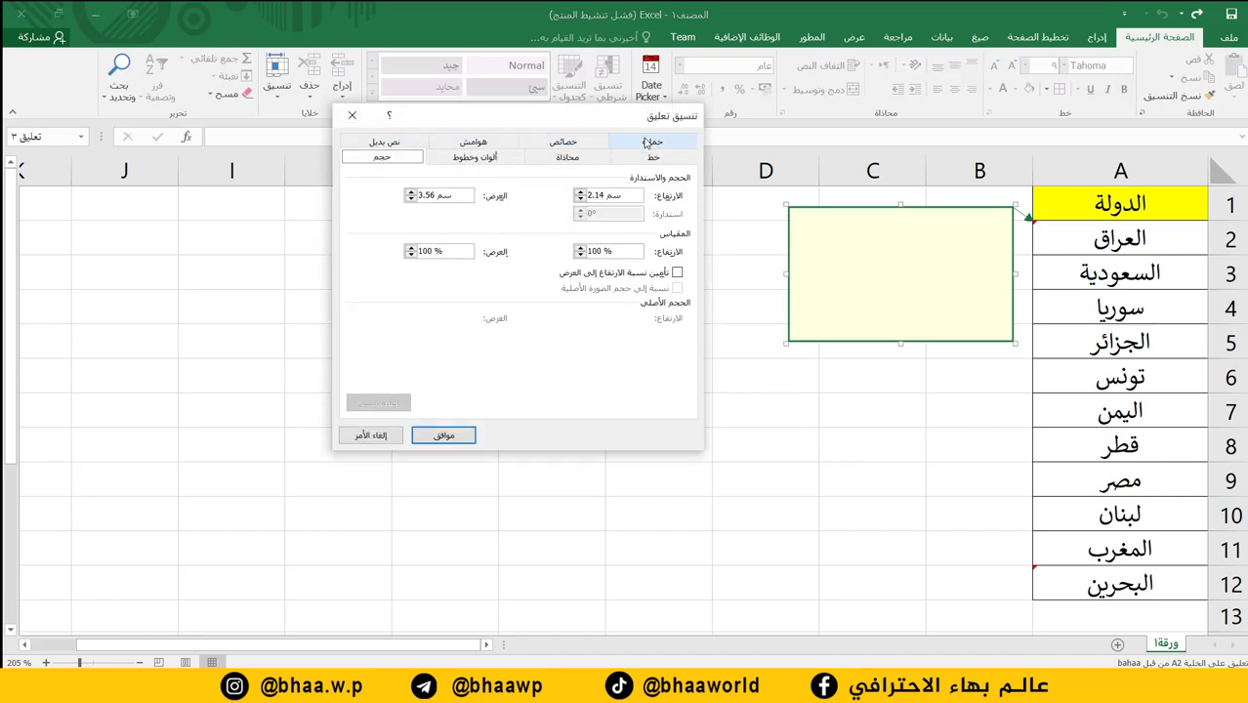
left_click(475, 159)
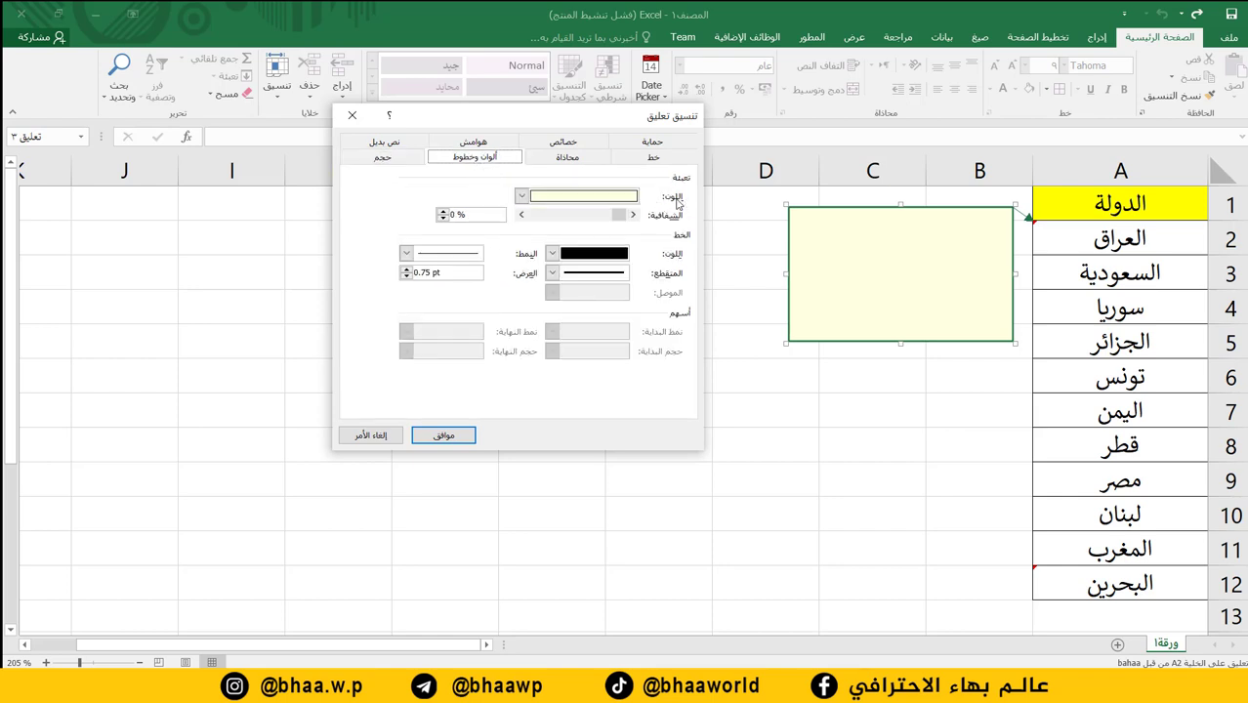
left_click(521, 197)
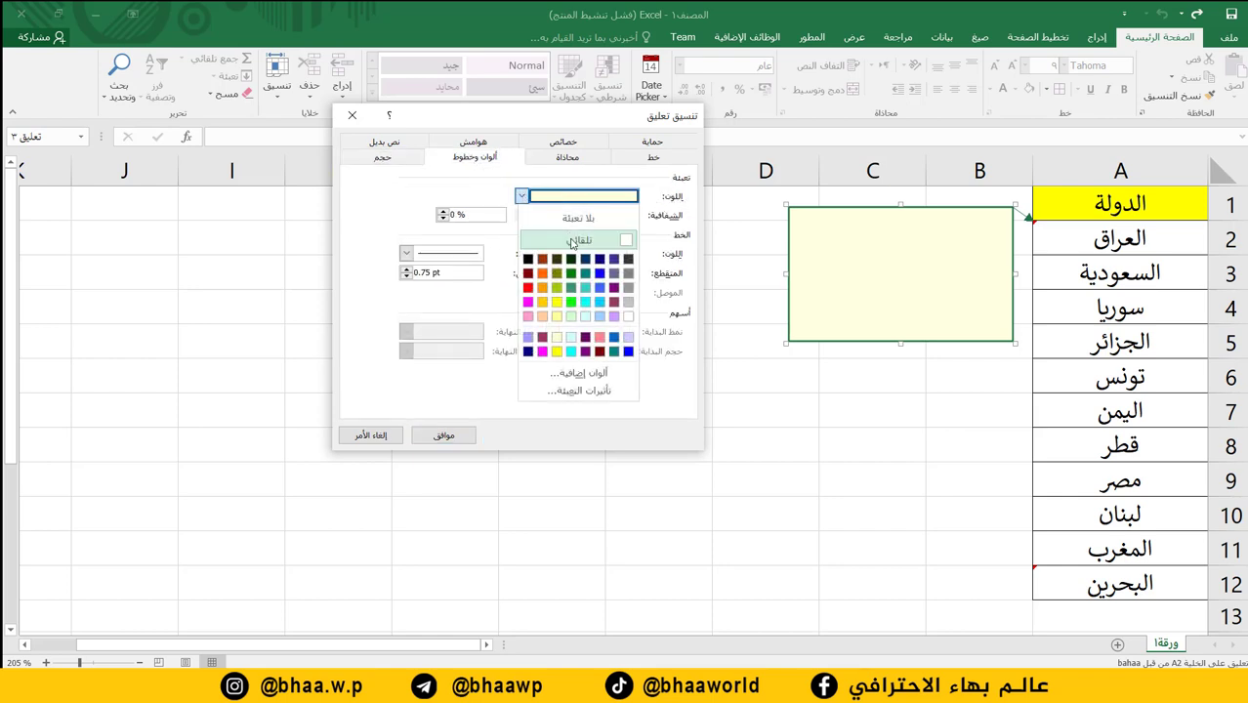
left_click(591, 392)
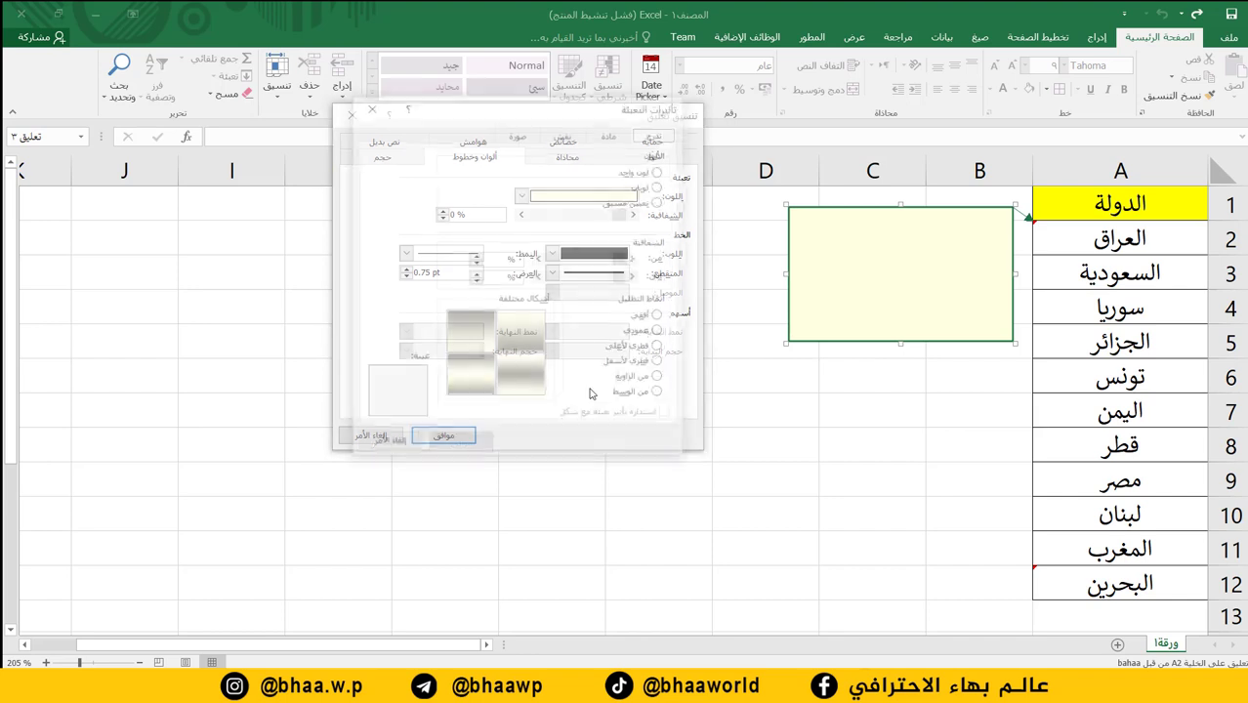
left_click(516, 135)
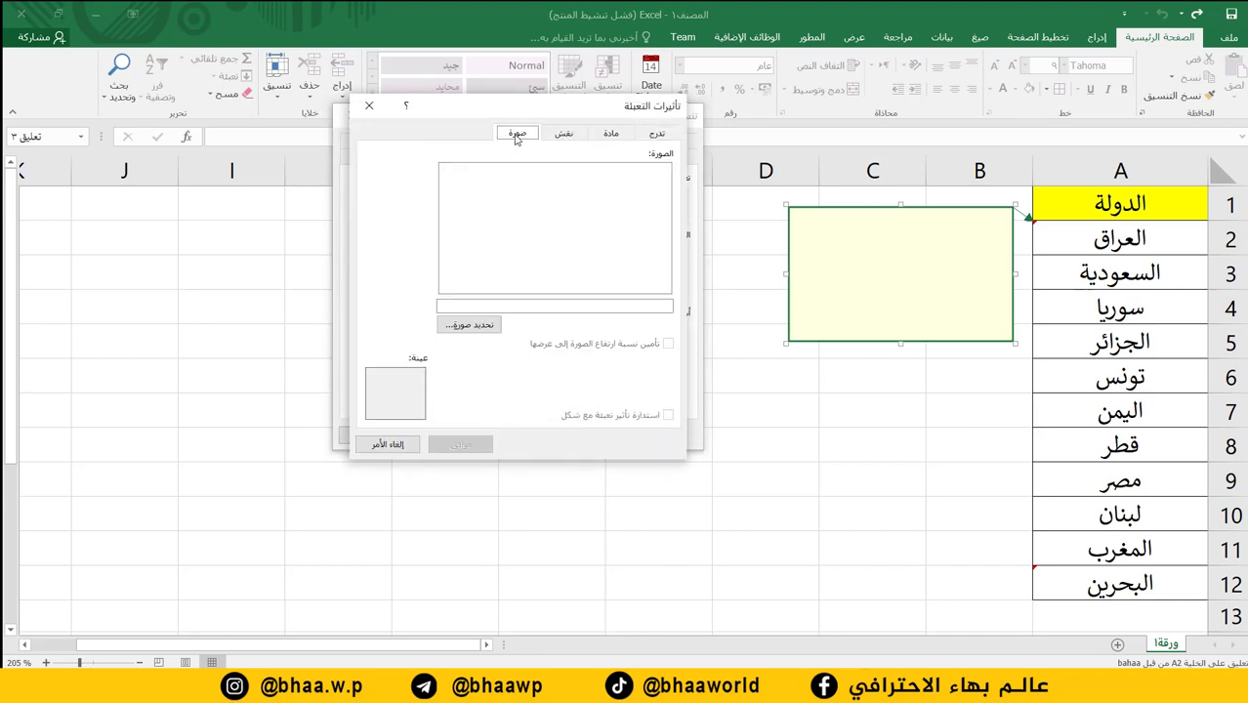
left_click(467, 325)
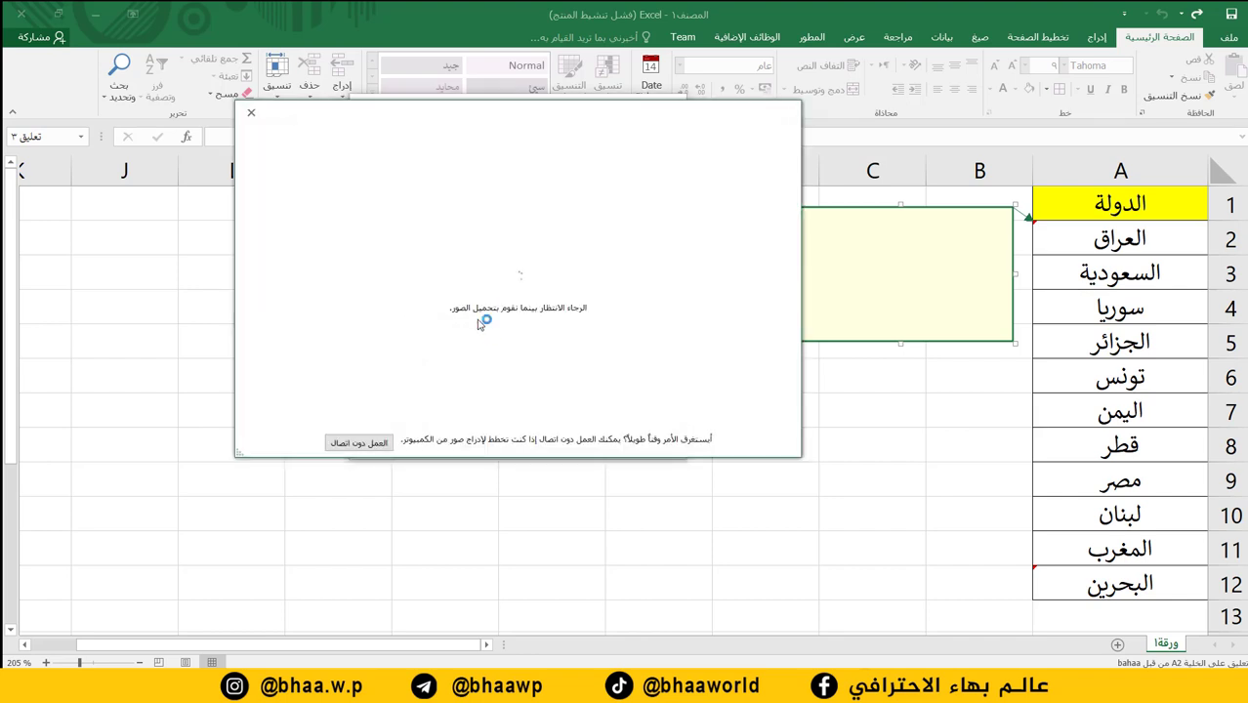
left_click(691, 205)
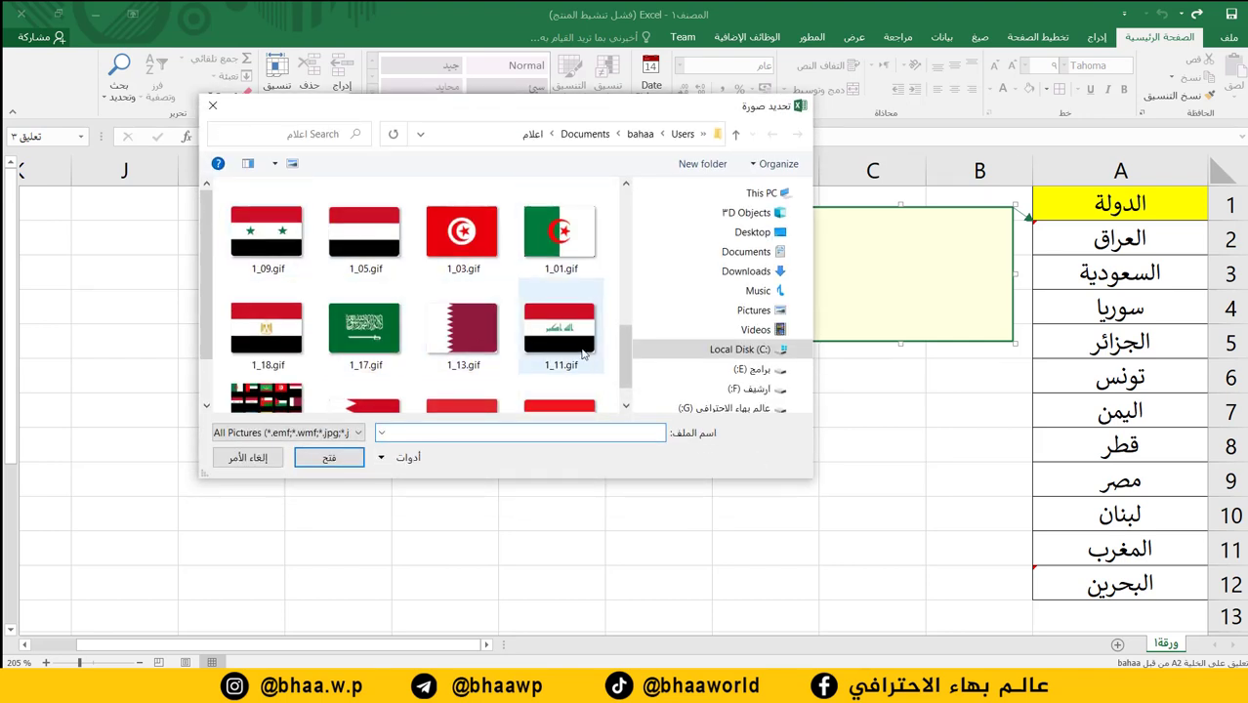
double_click(550, 334)
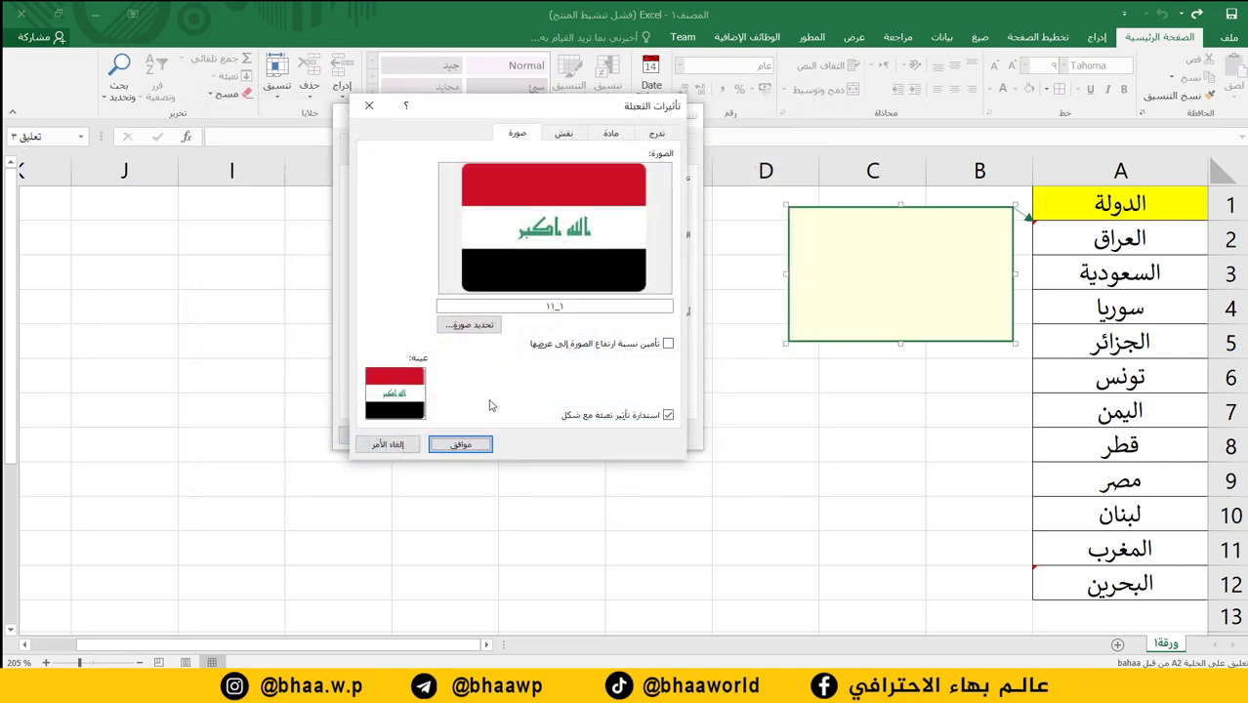
left_click(461, 445)
left_click(441, 437)
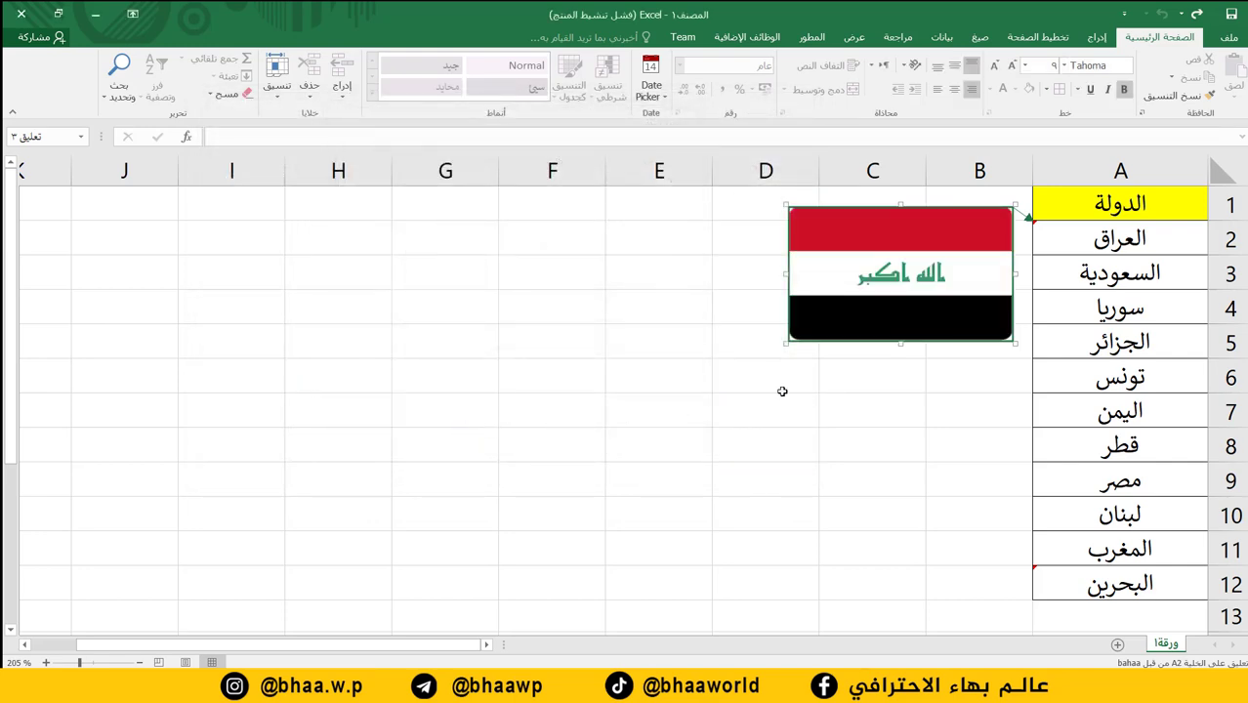
Step: Insert a comment on the Saudi Arabia cell A3 and clear the author name from its box
right_click(1128, 269)
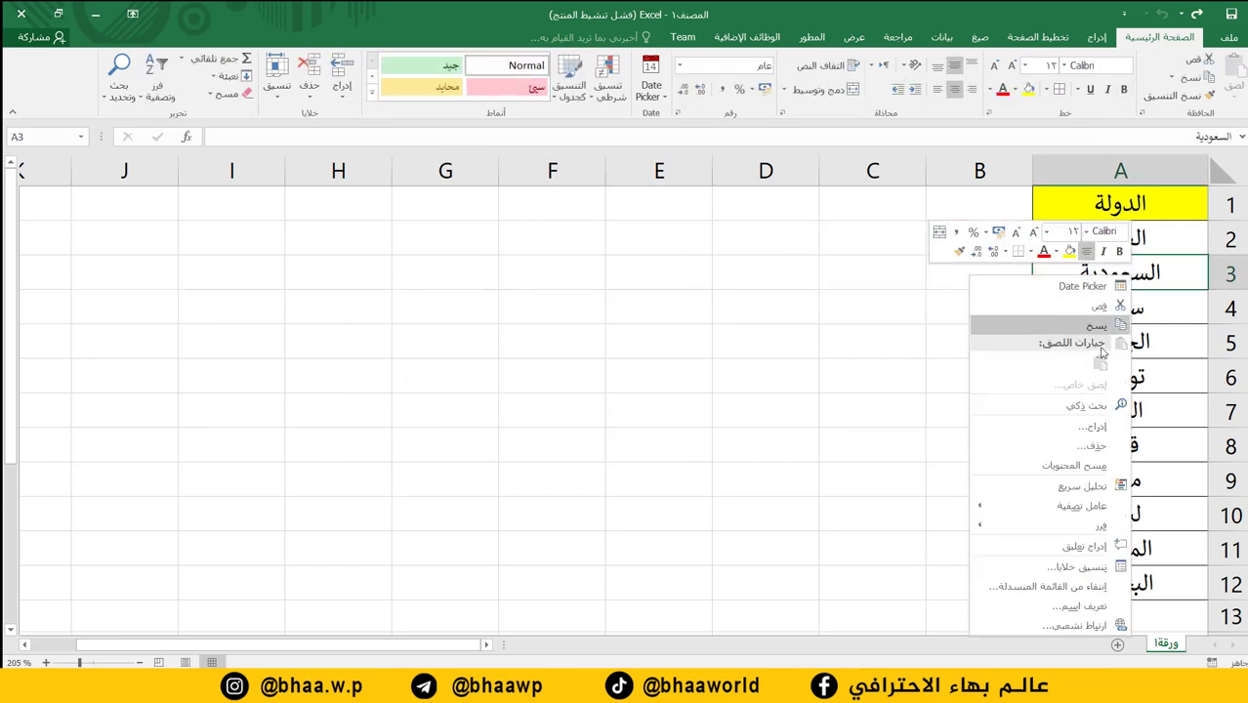
left_click(1084, 546)
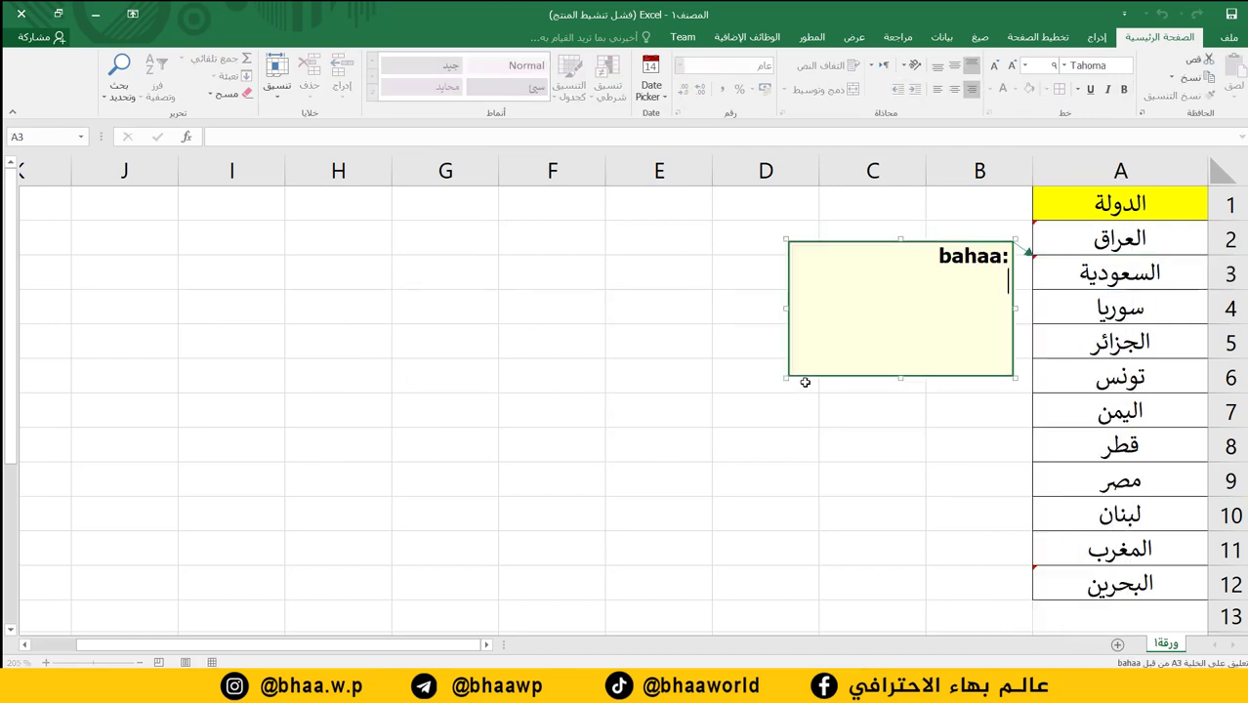
key("BackSpace")
key("BackSpace")
key("BackSpace")
key("BackSpace")
key("BackSpace")
key("BackSpace")
key("BackSpace")
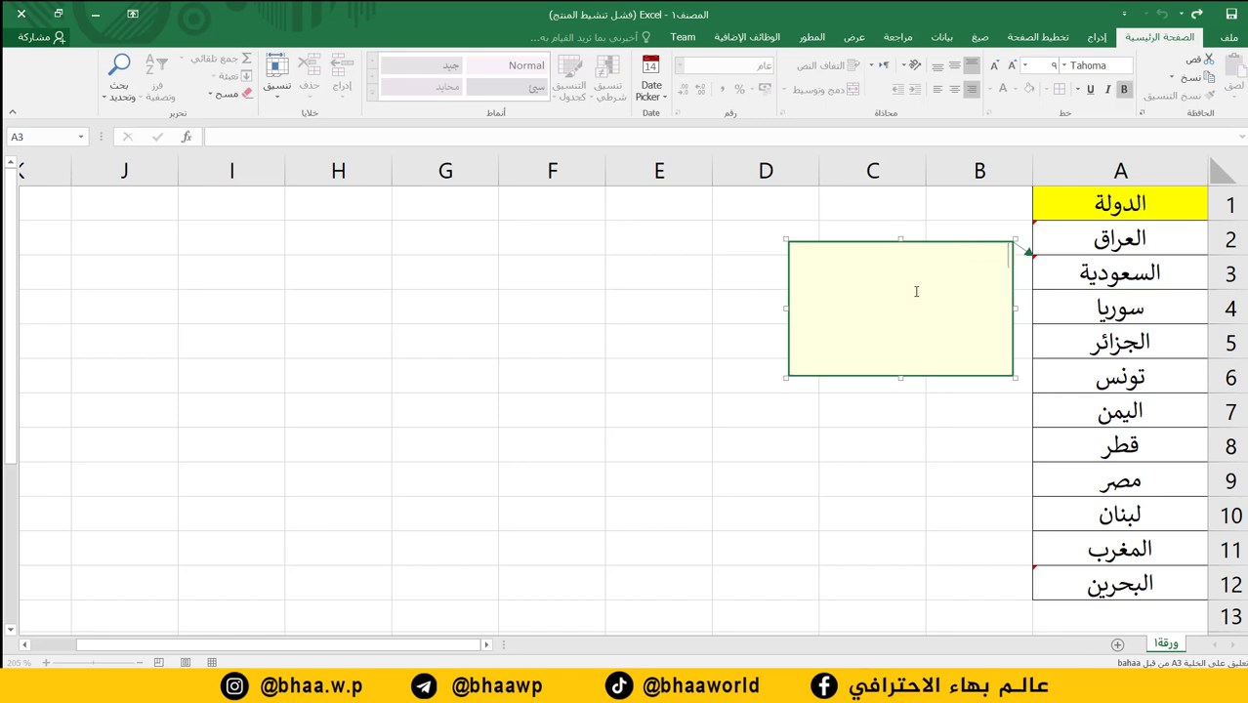
Step: Format the Saudi Arabia comment on cell A3 with a picture fill, using the Saudi flag image 1_17.gif
right_click(786, 237)
left_click(734, 427)
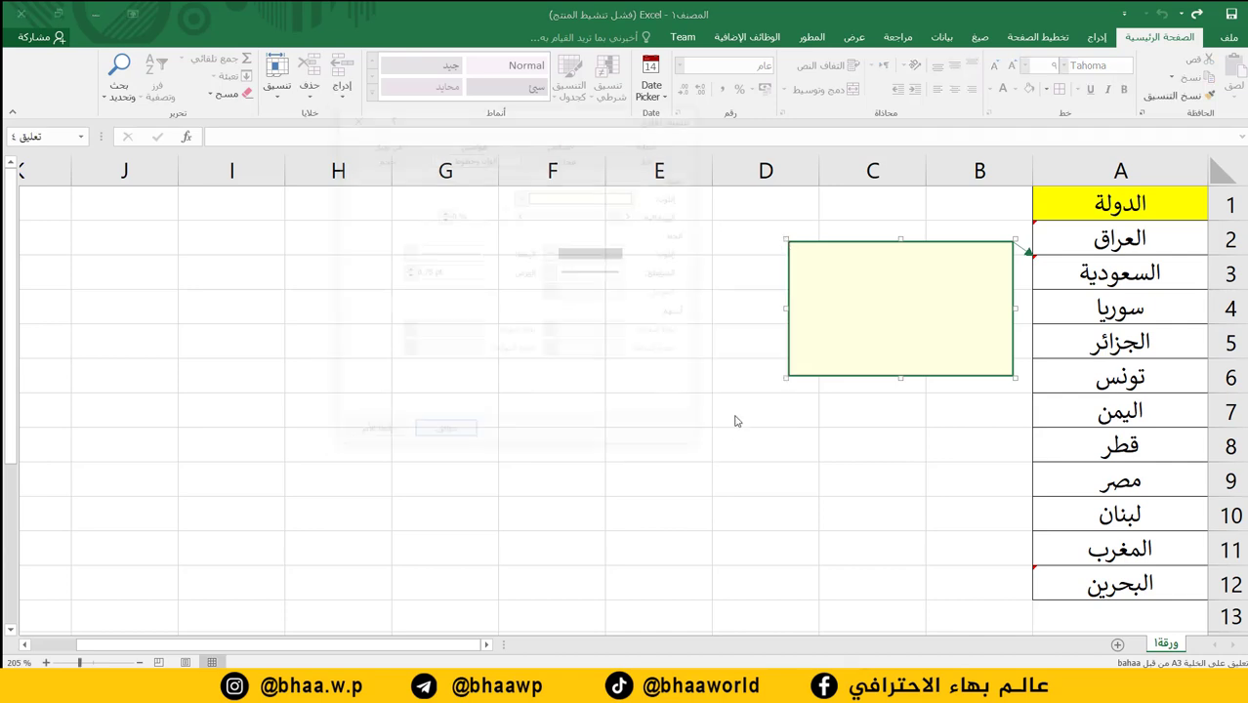
left_click(523, 196)
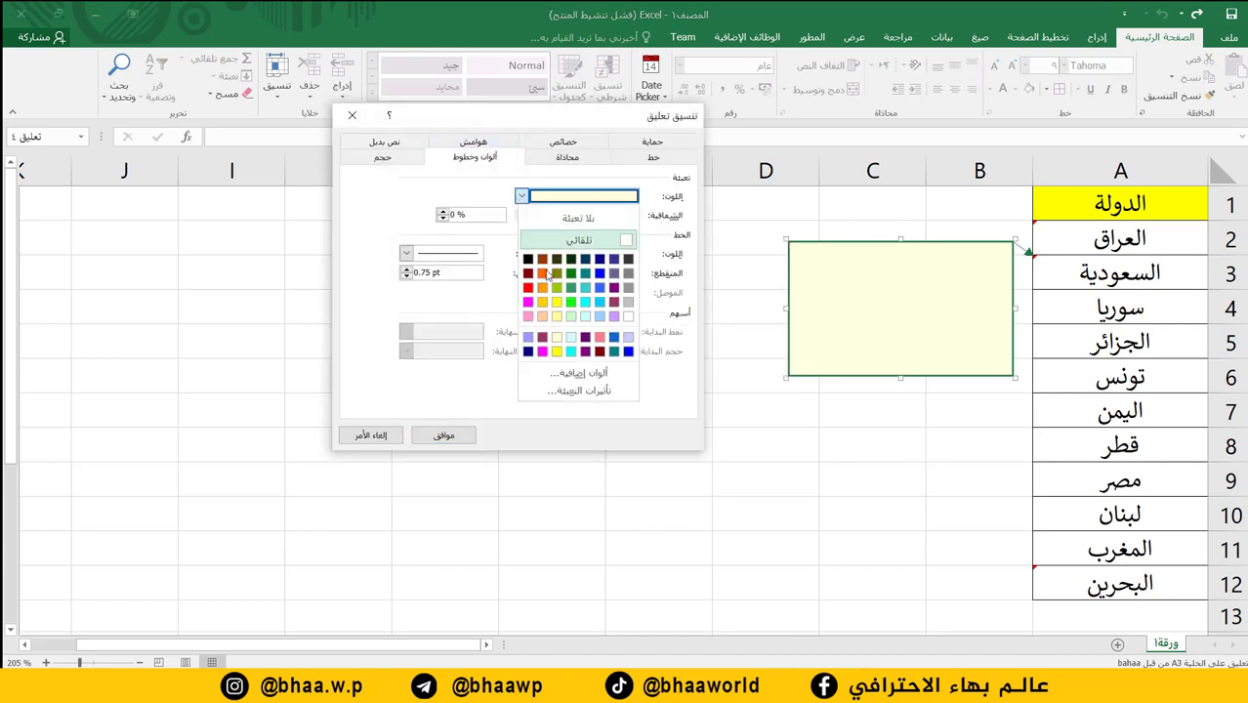
left_click(579, 390)
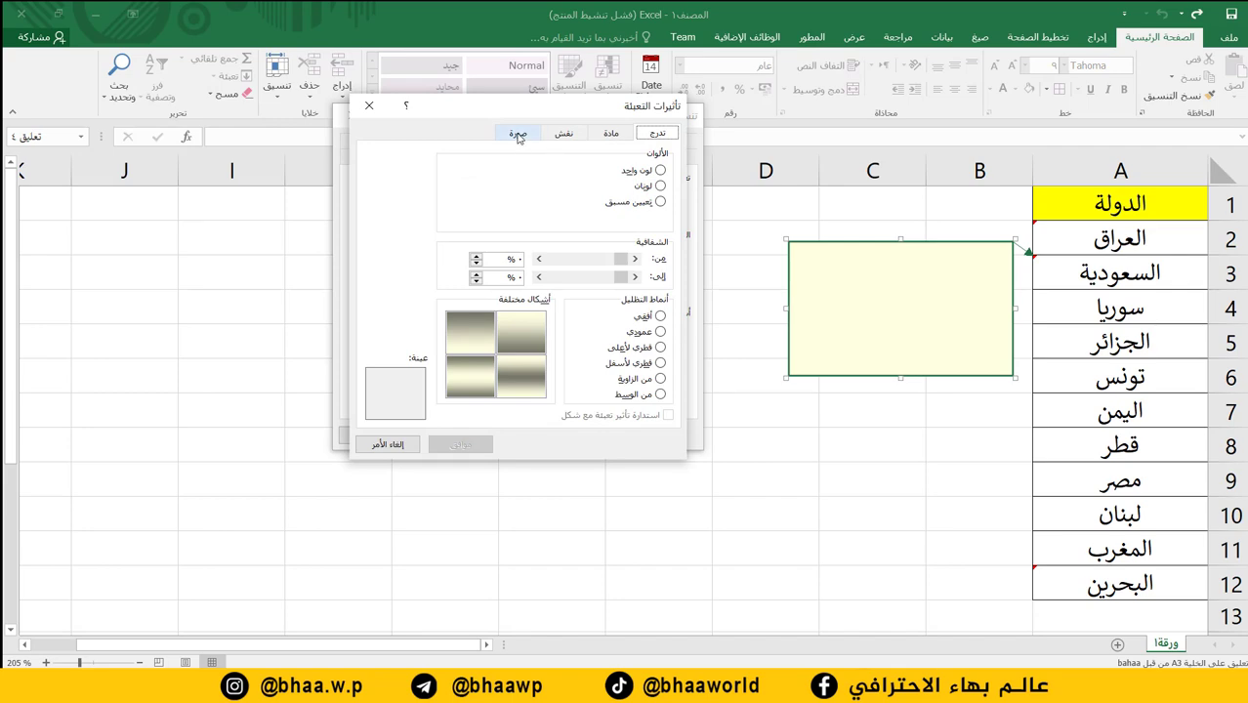
left_click(518, 134)
left_click(483, 319)
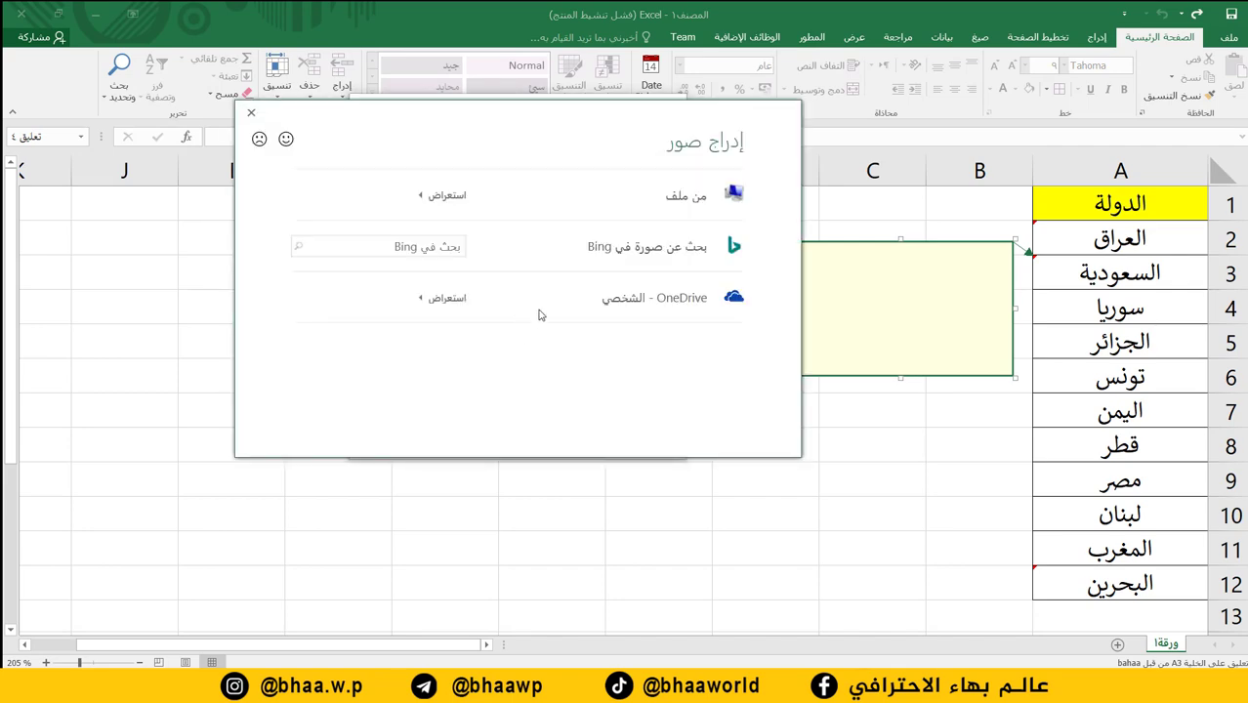
left_click(688, 201)
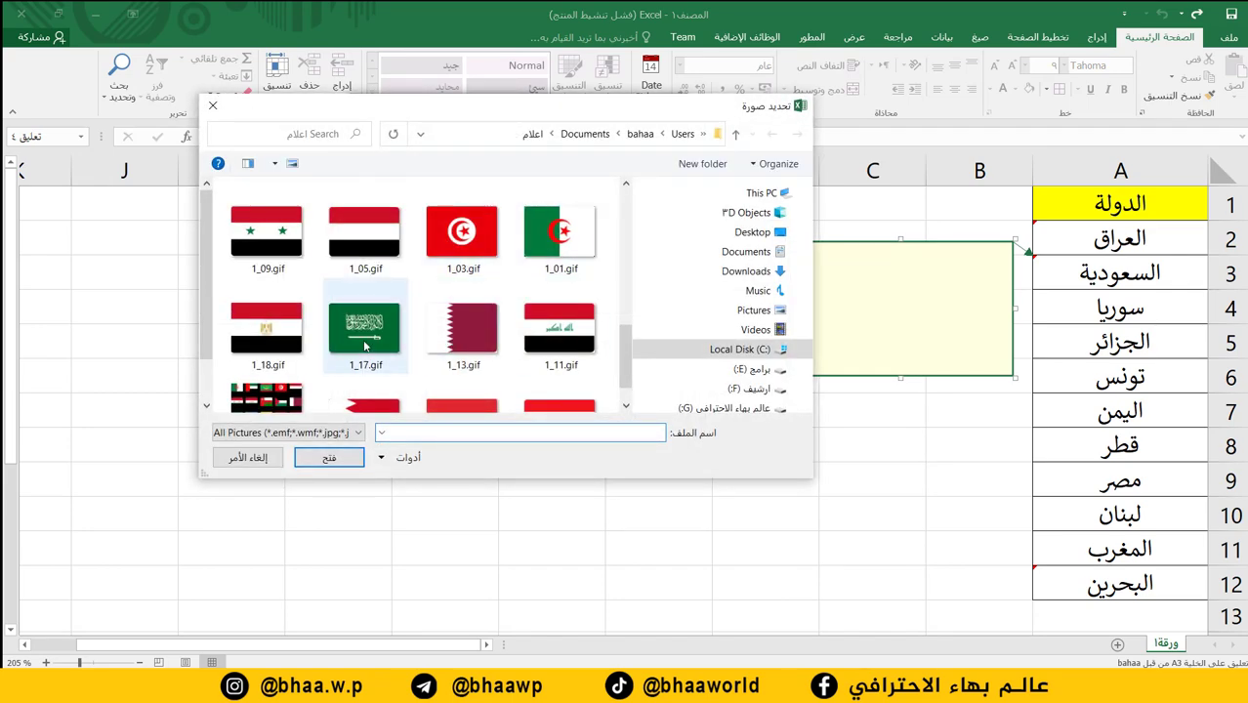
double_click(367, 332)
left_click(491, 446)
left_click(436, 440)
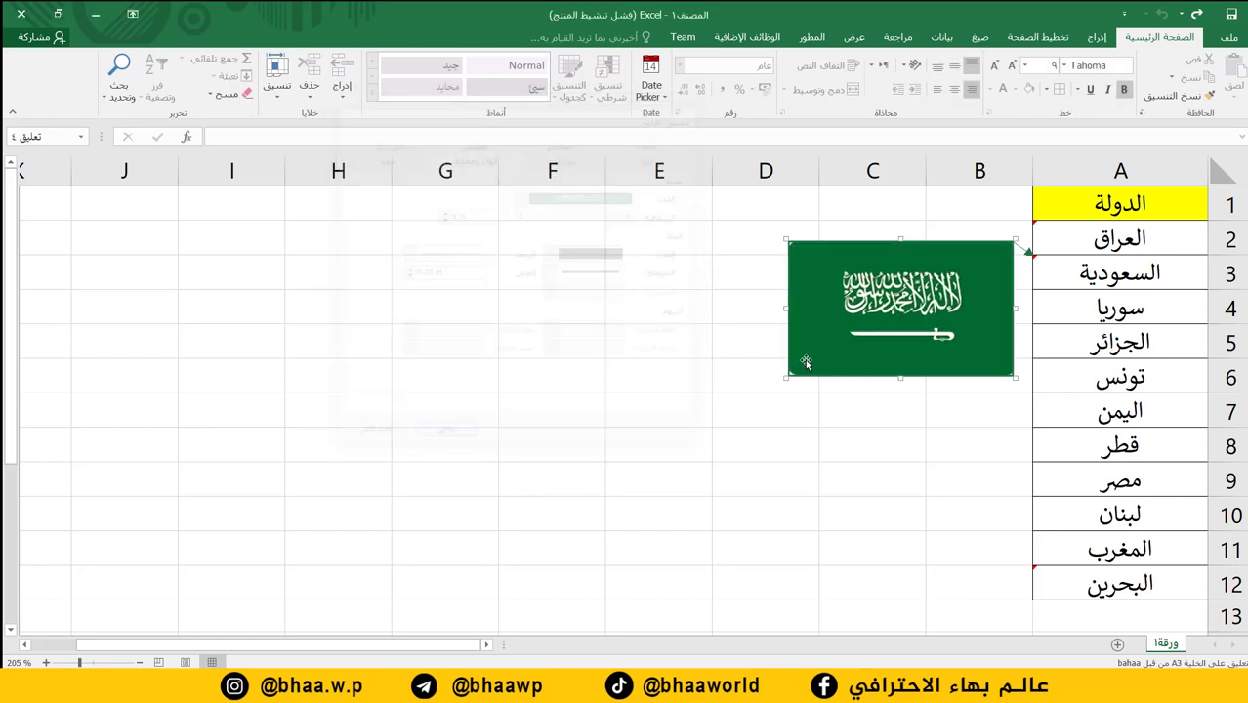
Step: Insert a comment on the Syria cell A4 and clear the author name from its box
right_click(1110, 310)
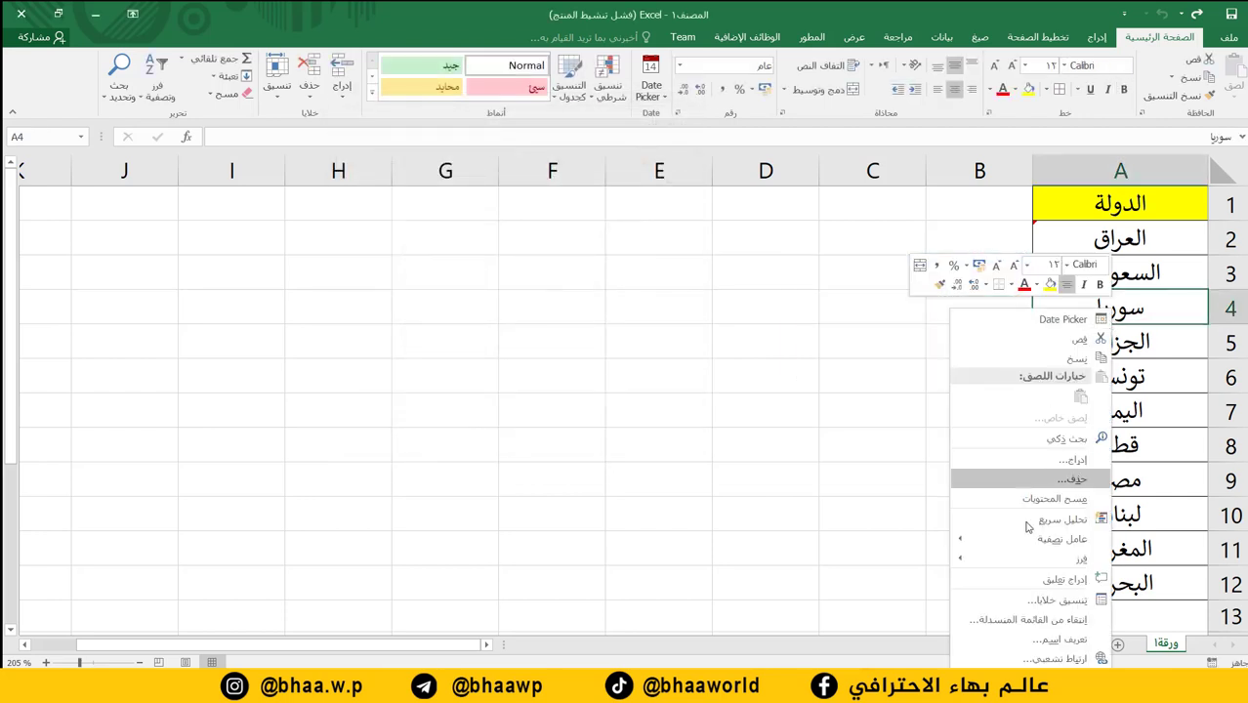
left_click(1062, 579)
key("ctrl+a")
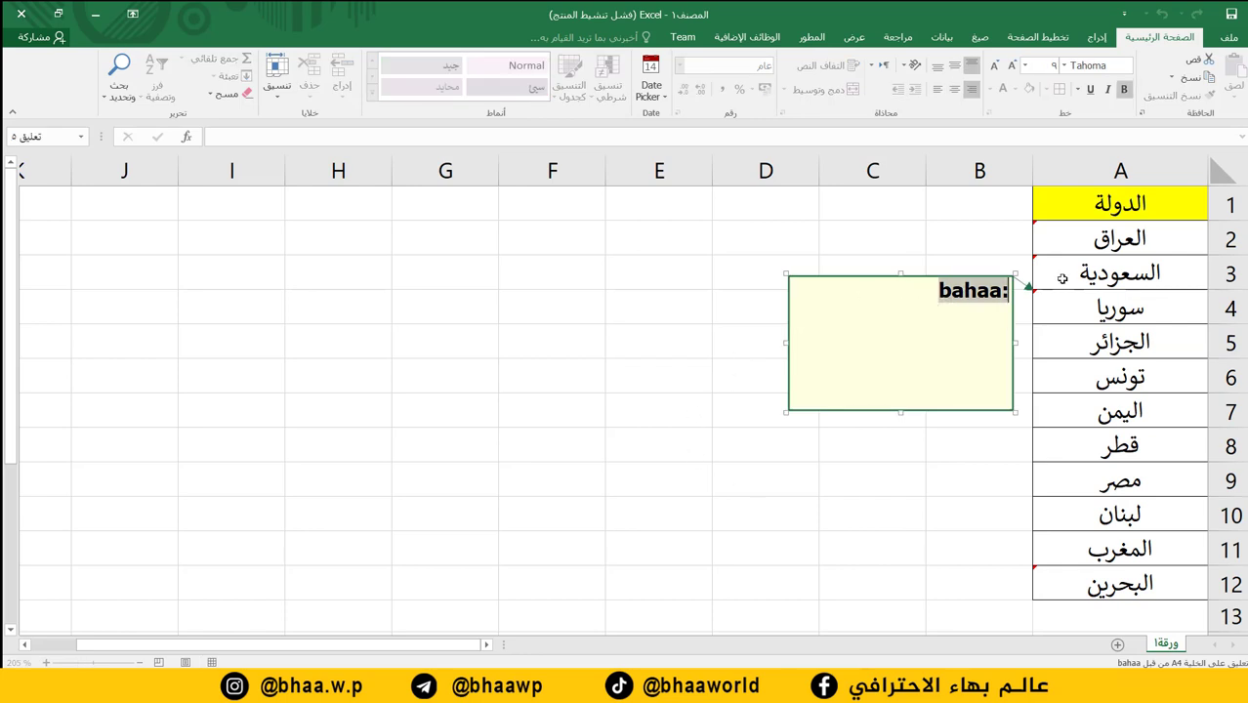
key("BackSpace")
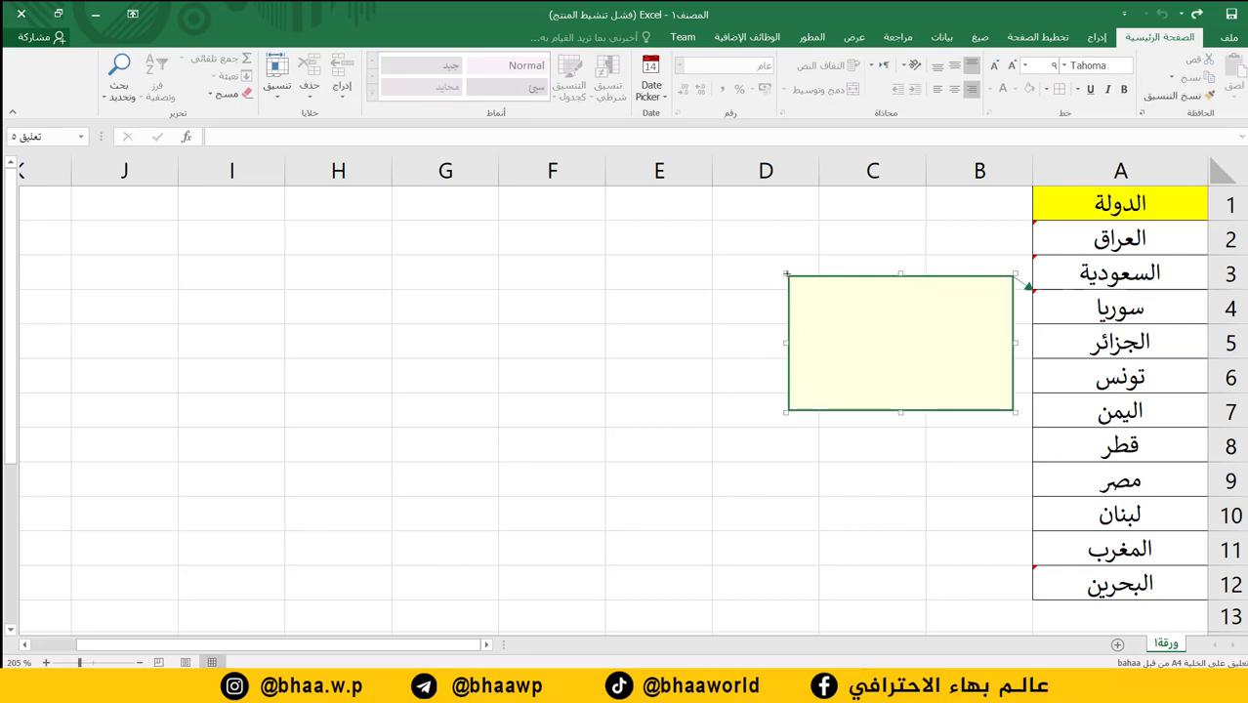
Step: Format the A4 comment with a picture fill, using the Syrian flag image 1_09.gif from the اعلام folder
right_click(787, 277)
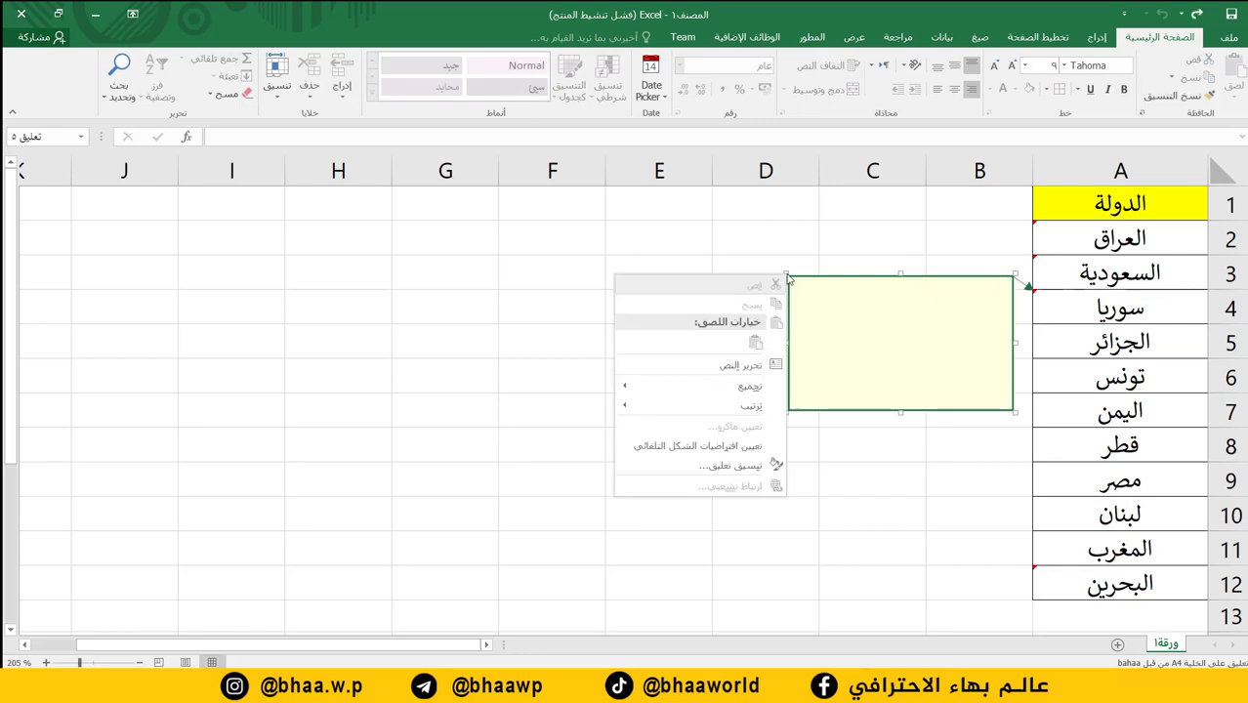
left_click(747, 466)
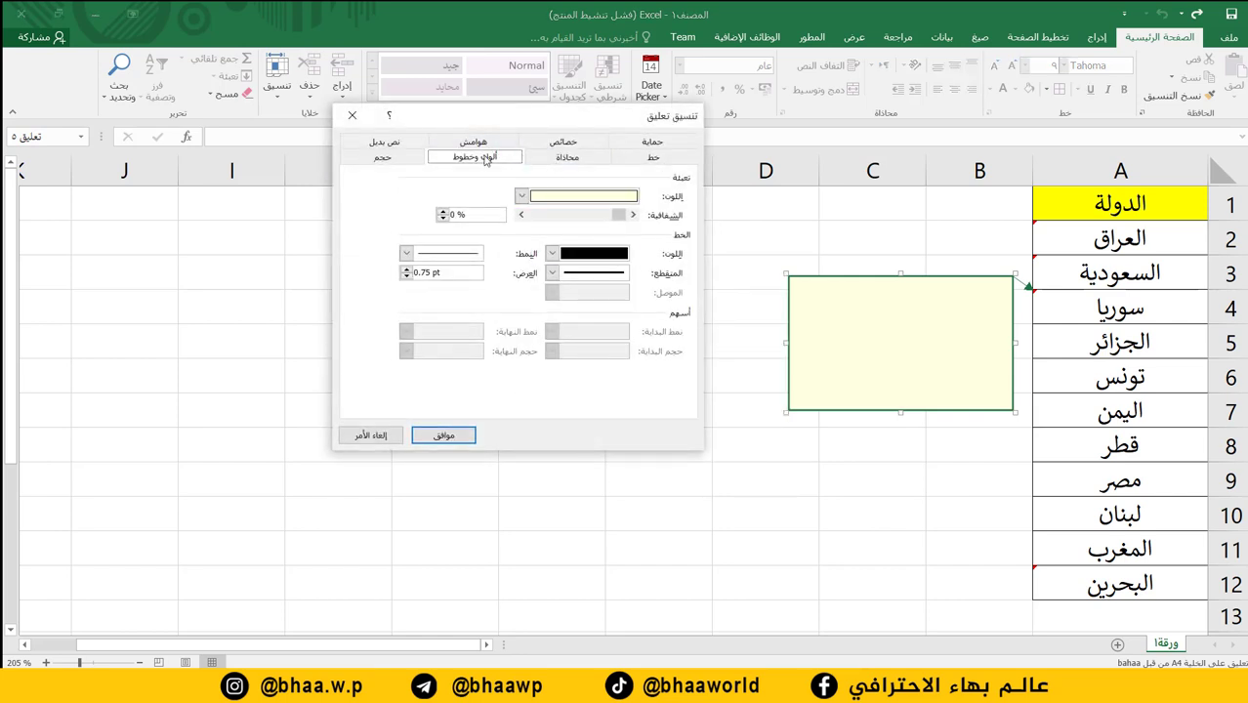
left_click(520, 196)
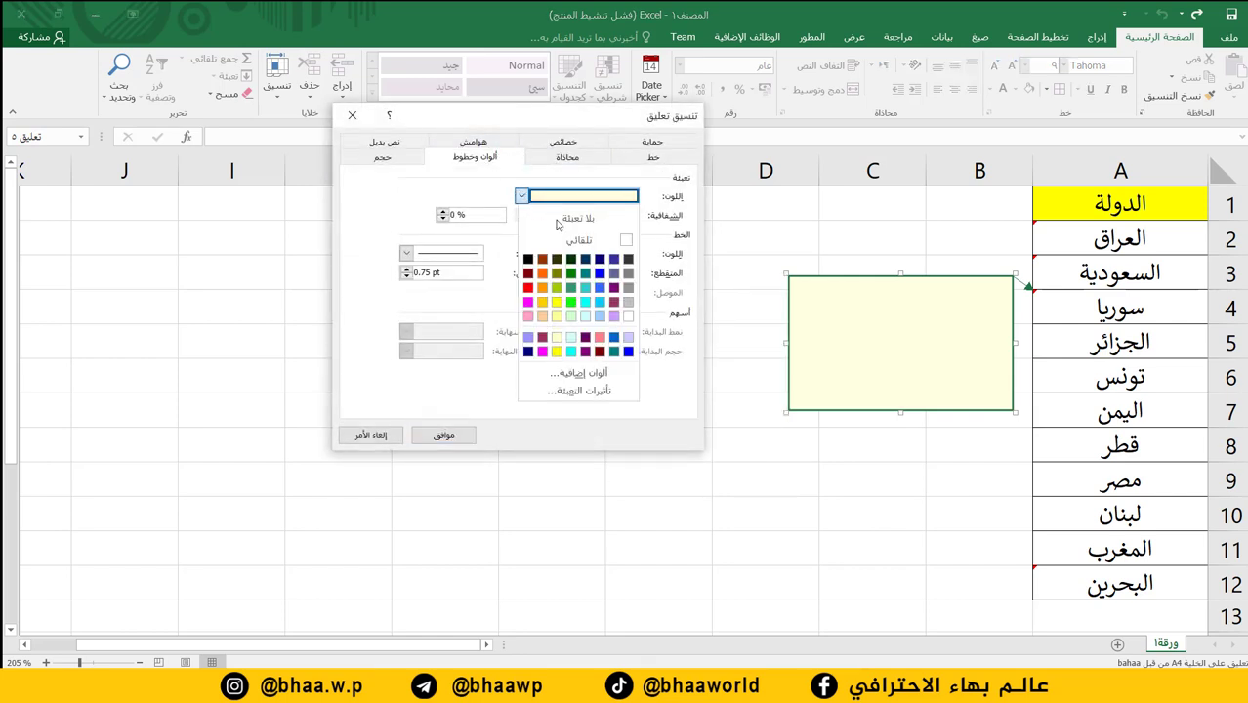
left_click(603, 391)
left_click(518, 134)
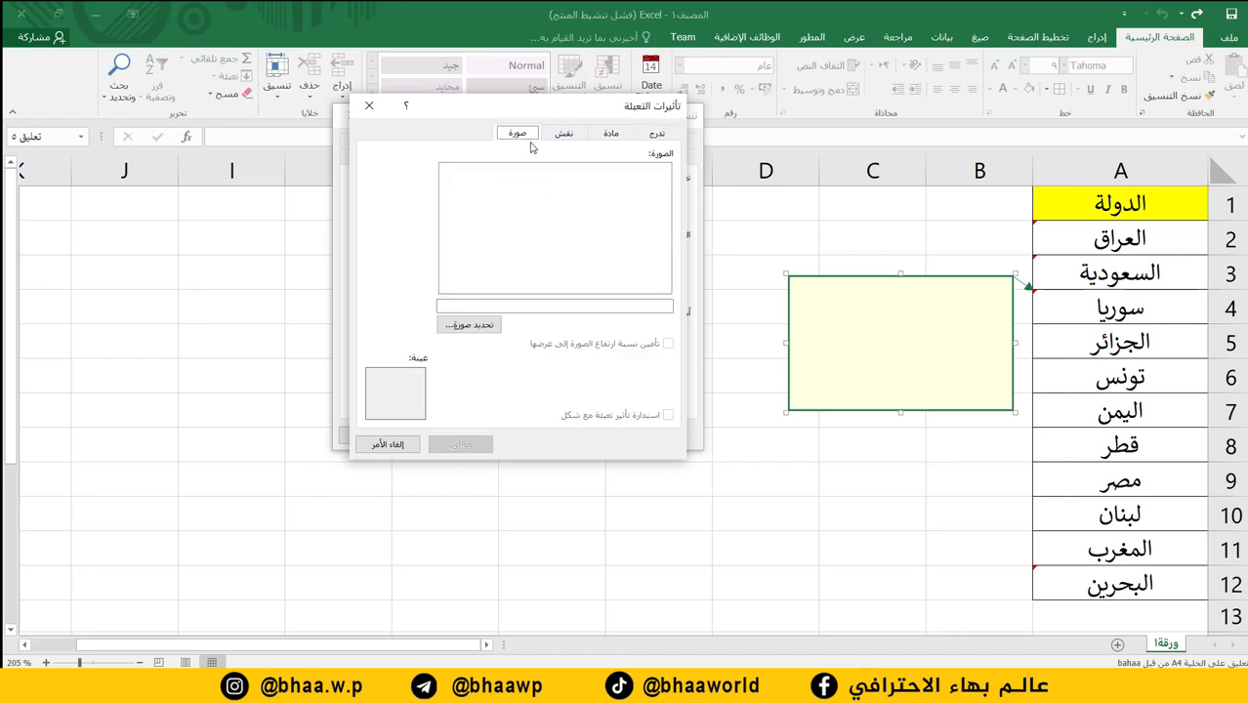
left_click(493, 323)
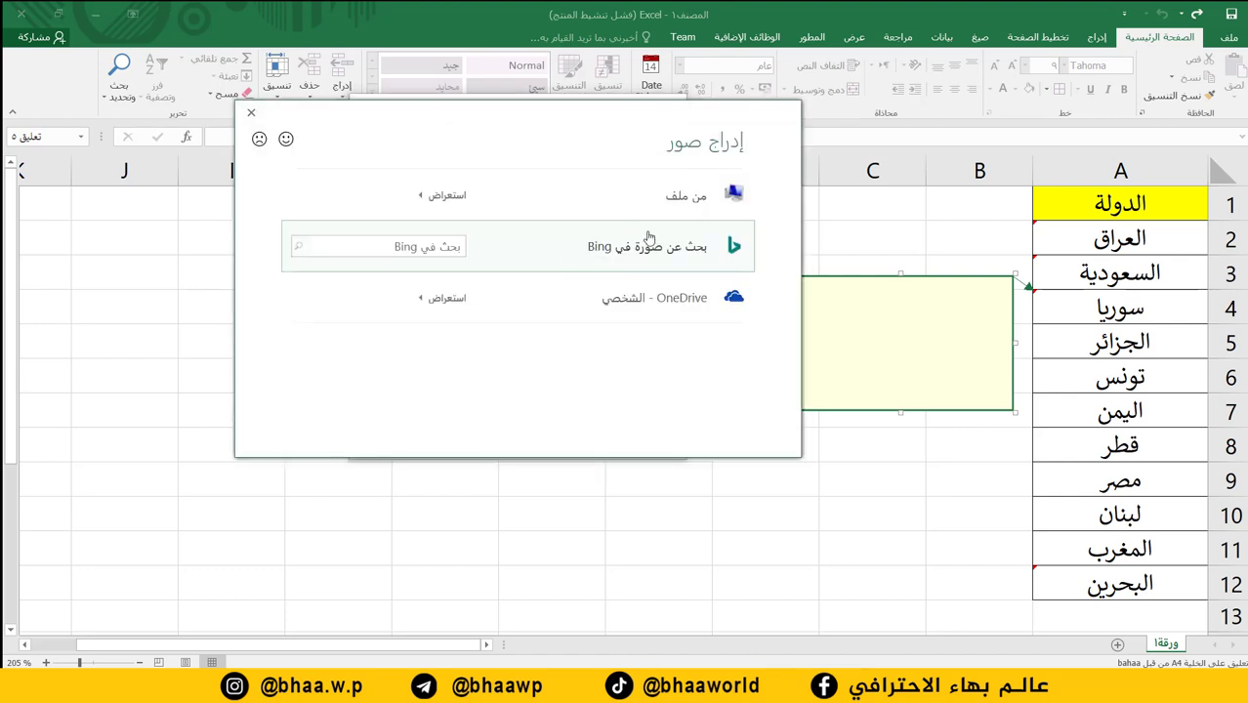
left_click(444, 195)
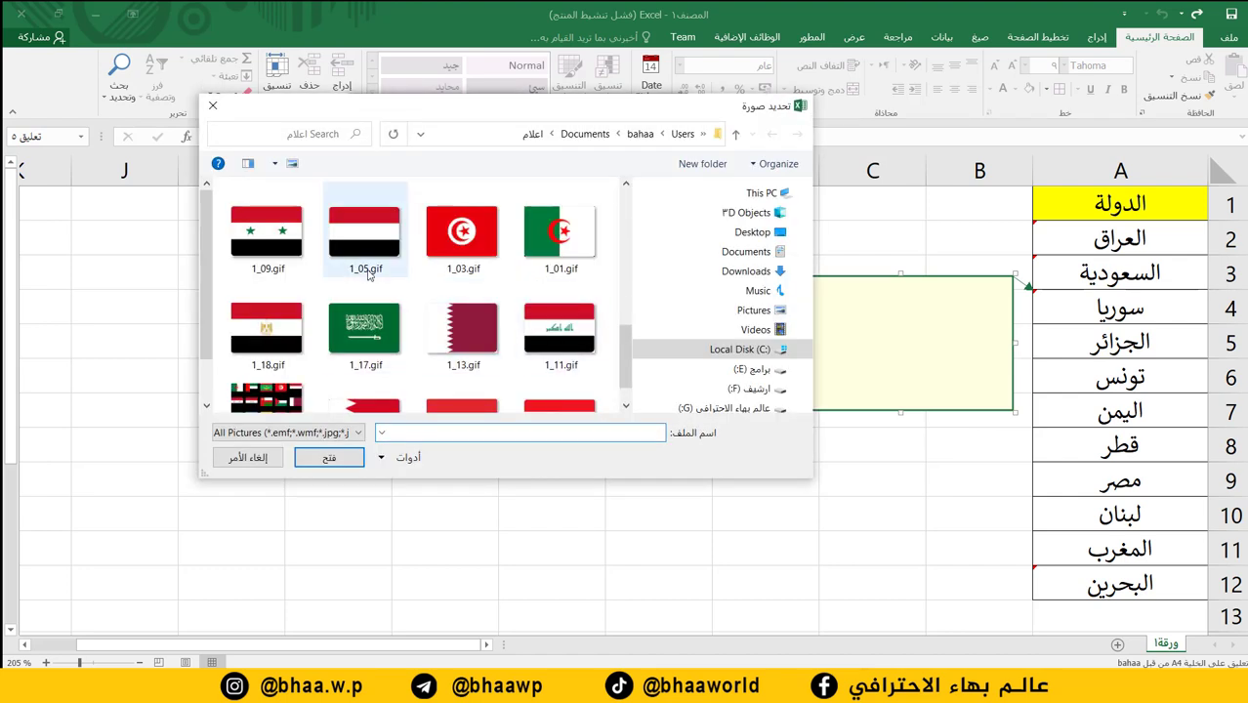
double_click(278, 248)
left_click(473, 450)
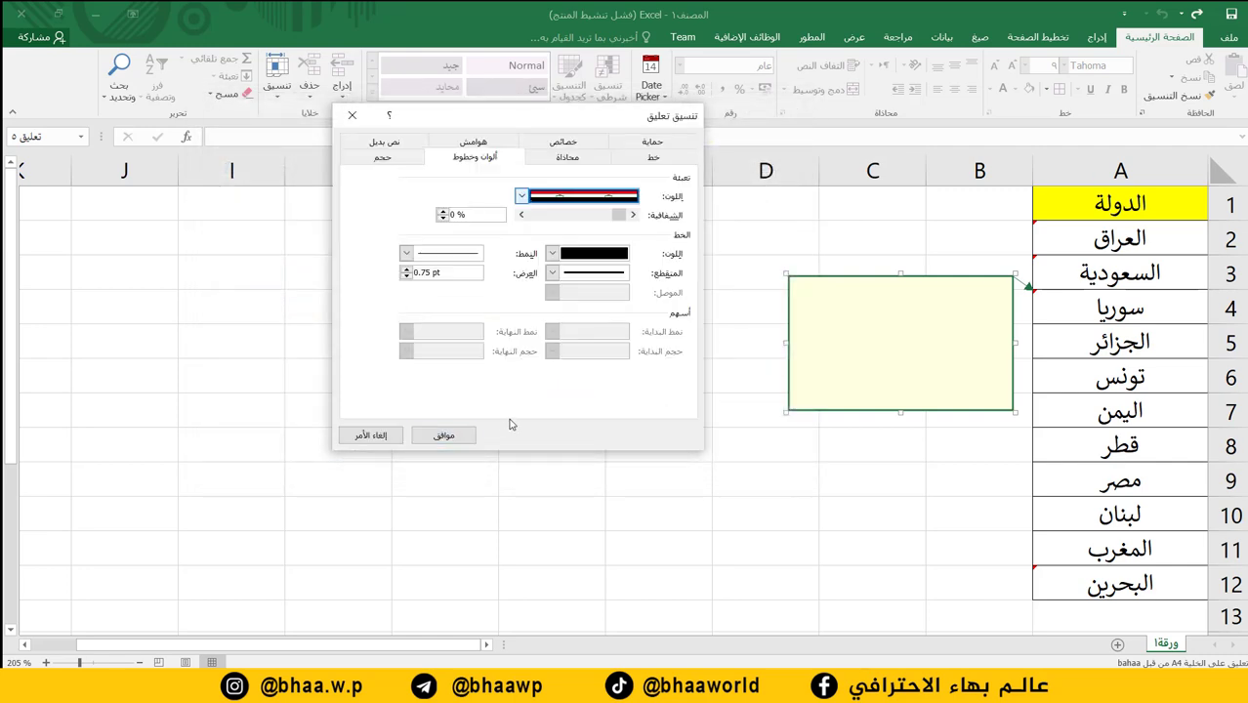
left_click(444, 435)
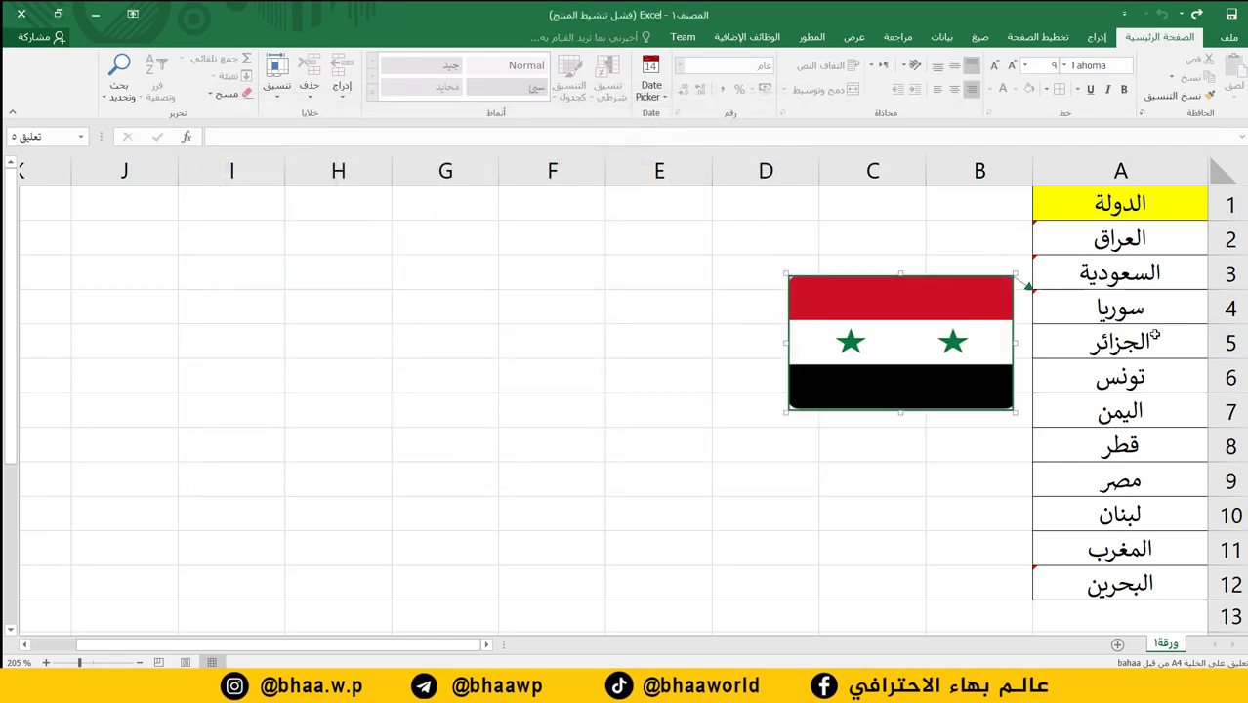
Step: Insert a comment on the Algeria cell A5 and clear the author name from its box
right_click(1154, 335)
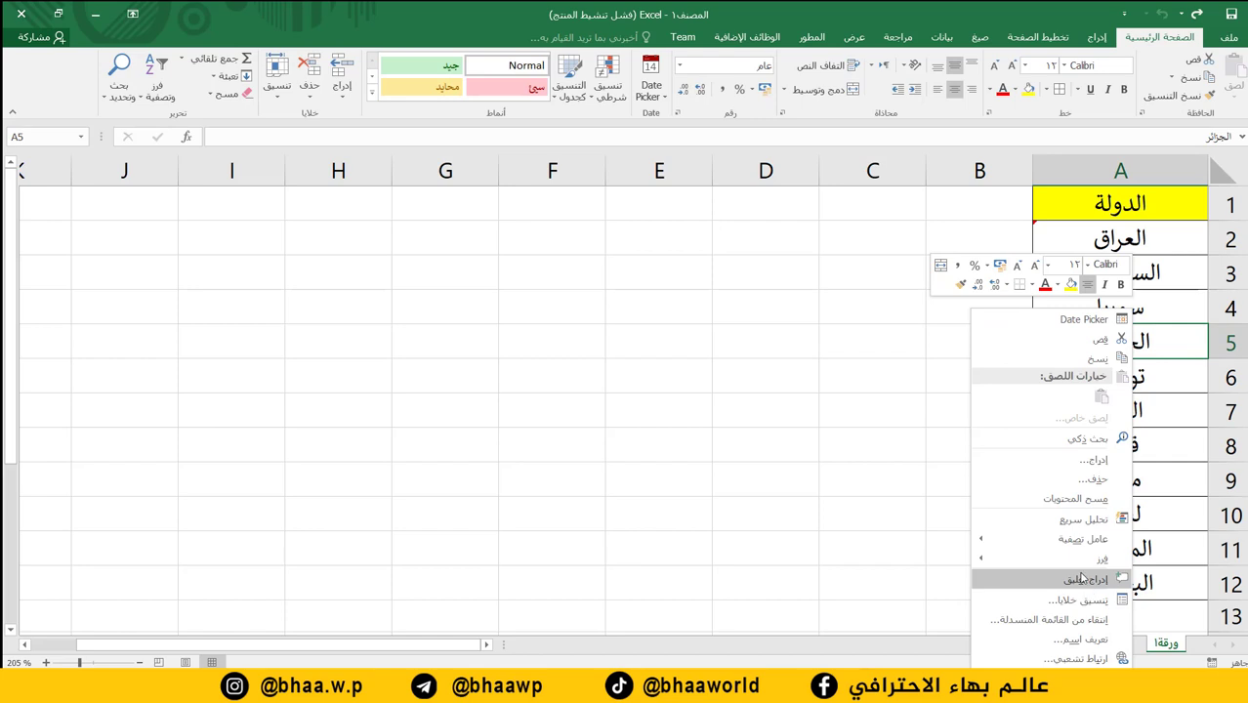
left_click(1082, 579)
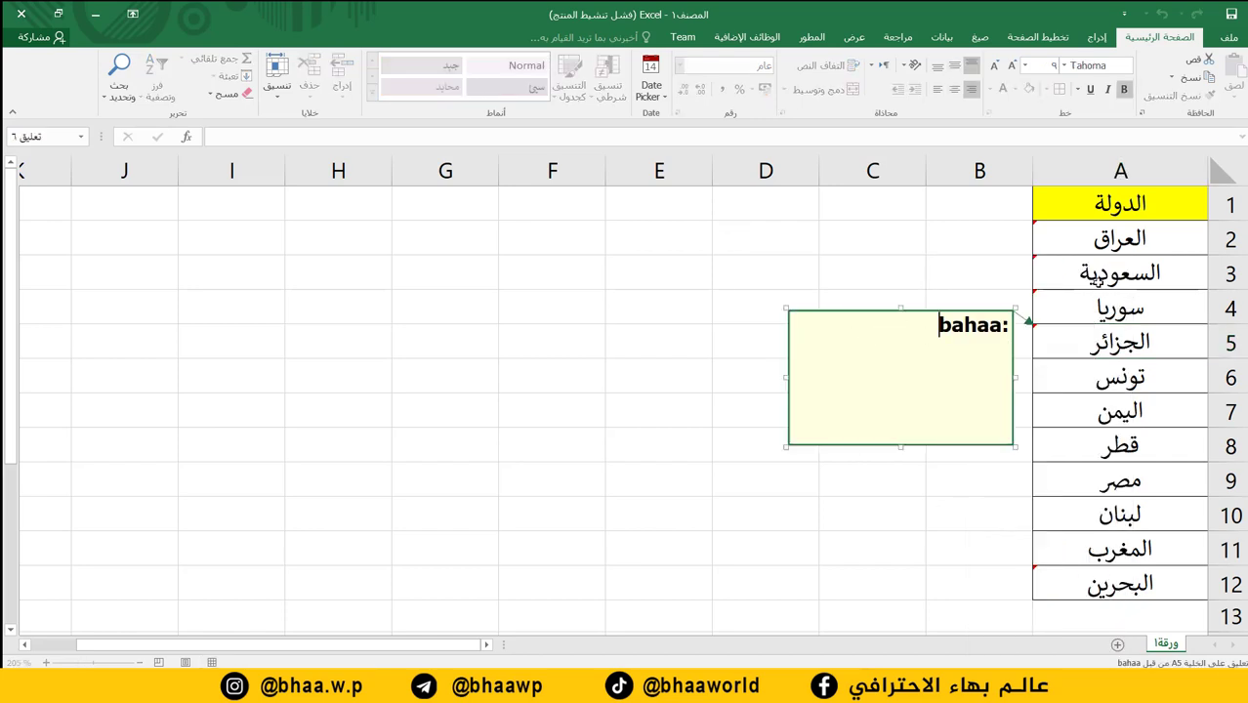
key("Delete")
key("Delete")
key("Delete")
key("Delete")
key("Delete")
key("Delete")
Step: Format the A5 comment with a picture fill, using the Algerian flag image 1_01.gif, and leave the comment box
right_click(786, 310)
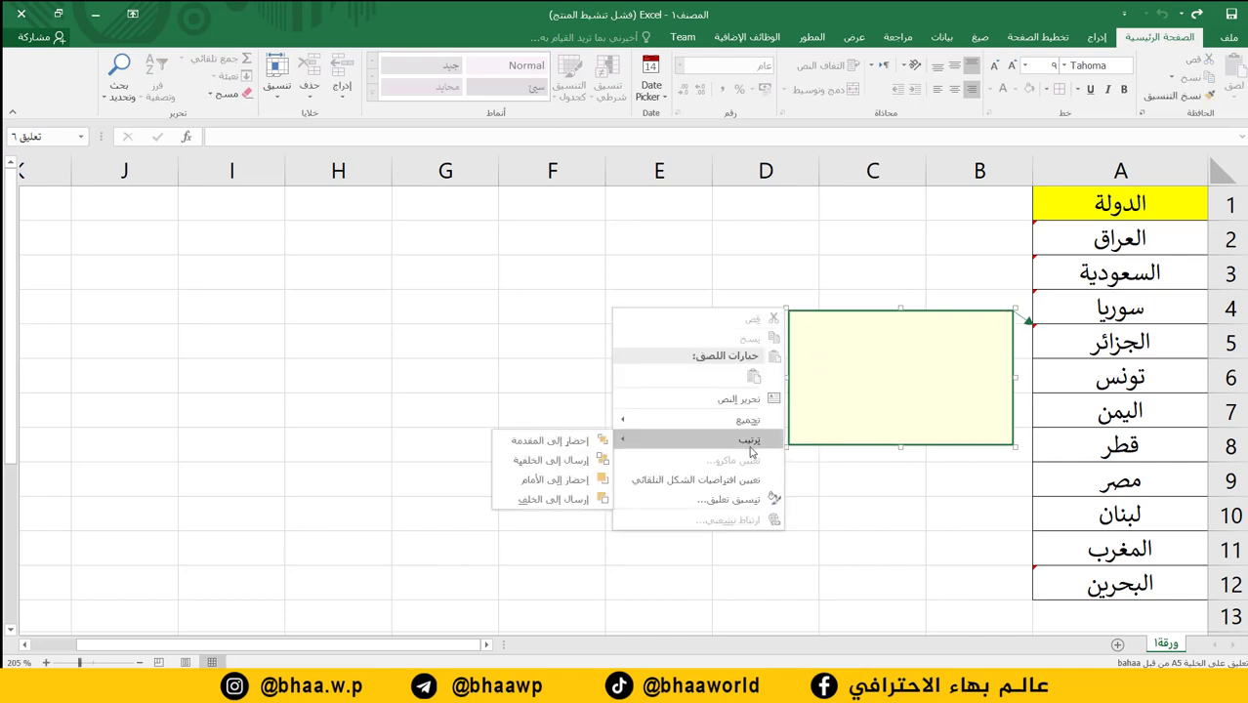
left_click(742, 500)
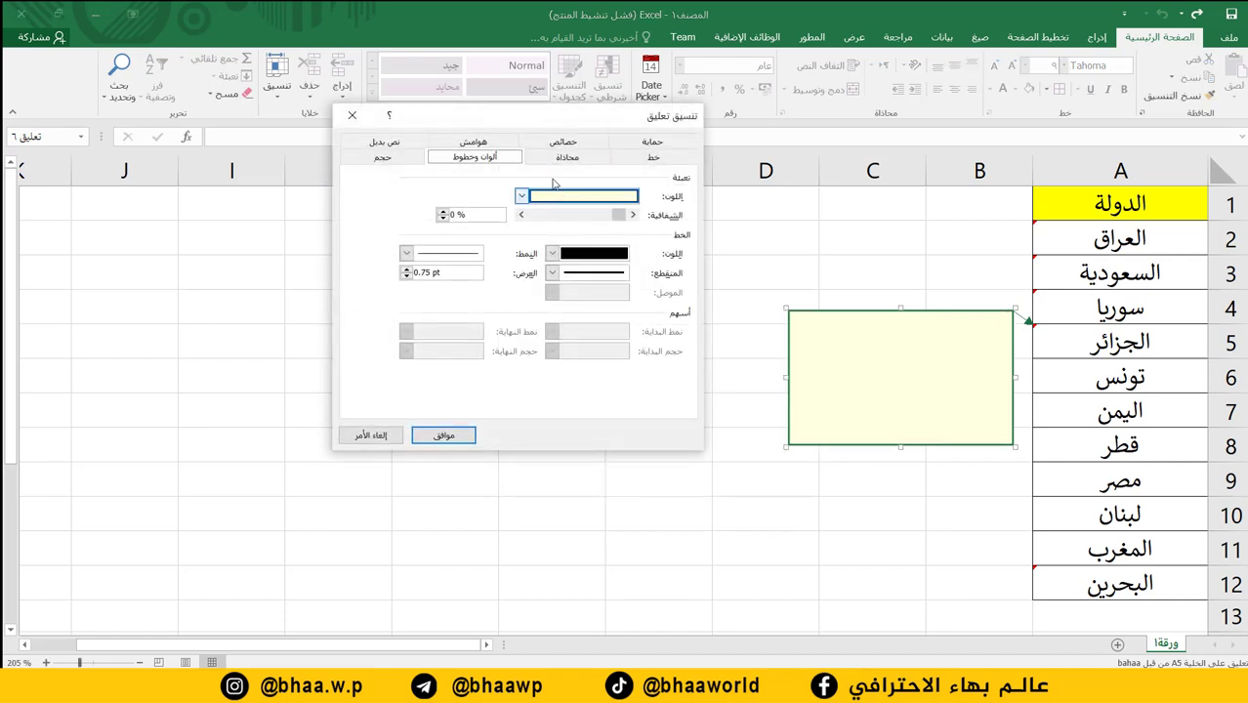
left_click(521, 196)
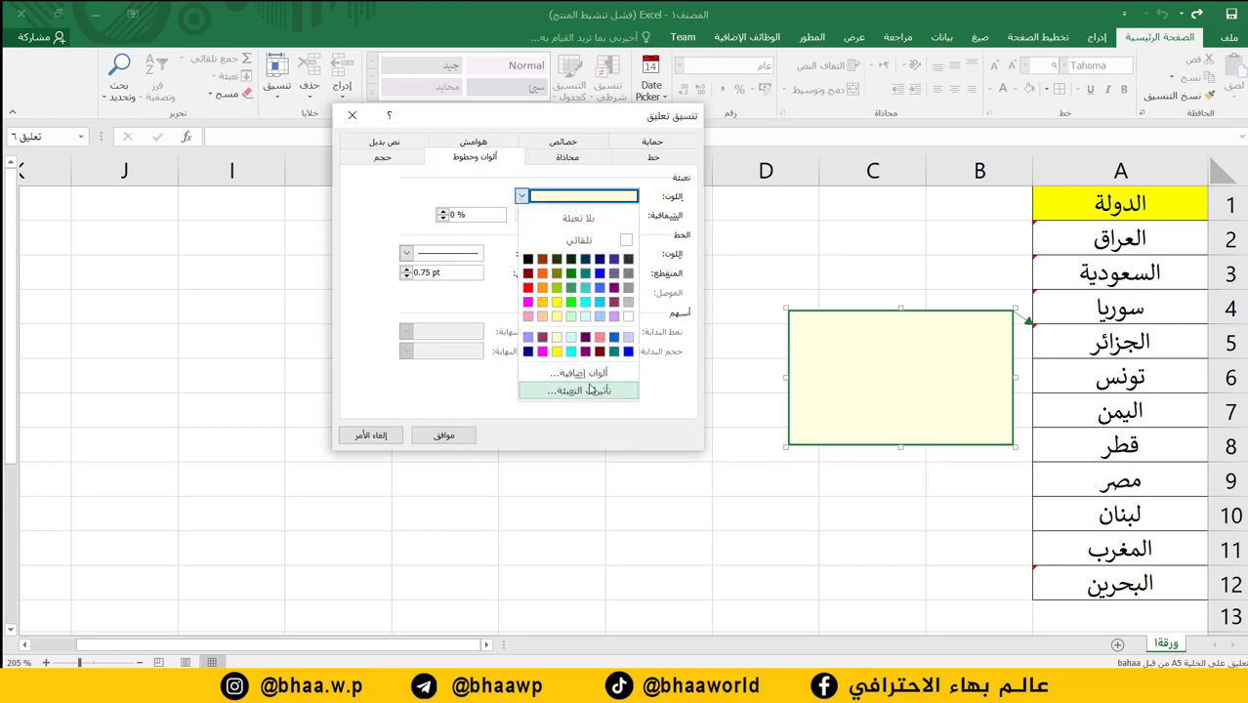
left_click(581, 389)
left_click(519, 137)
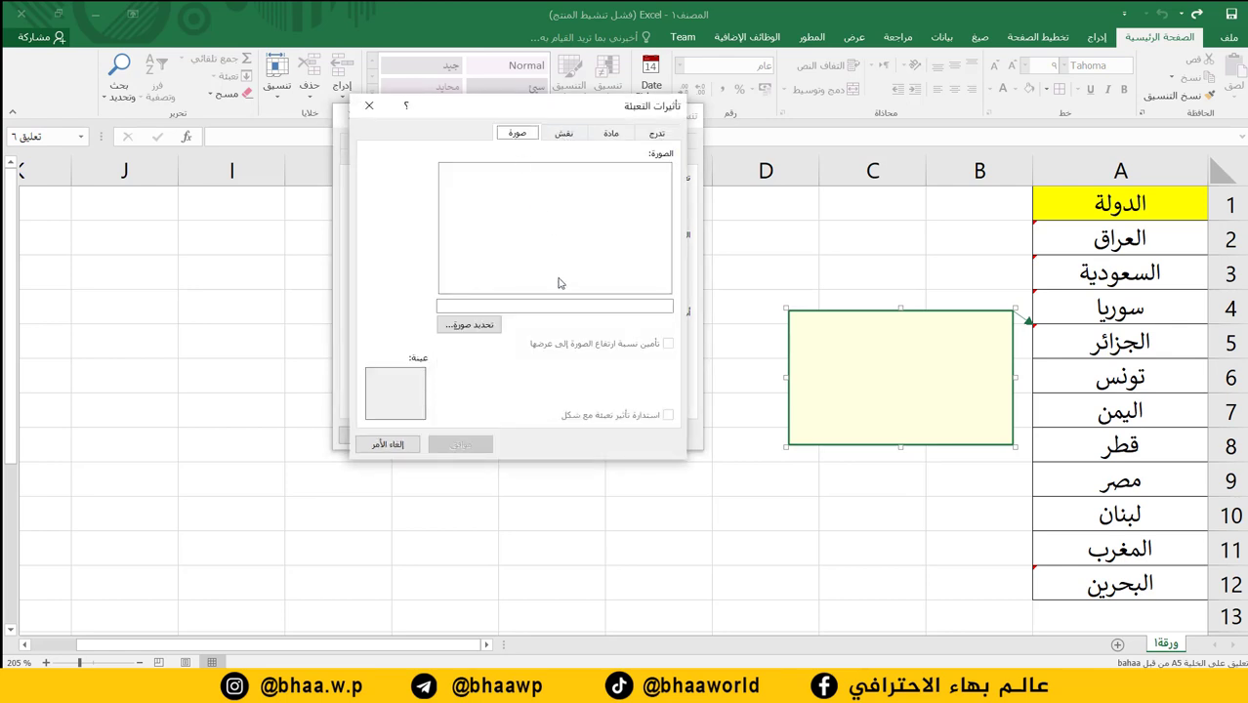
left_click(480, 326)
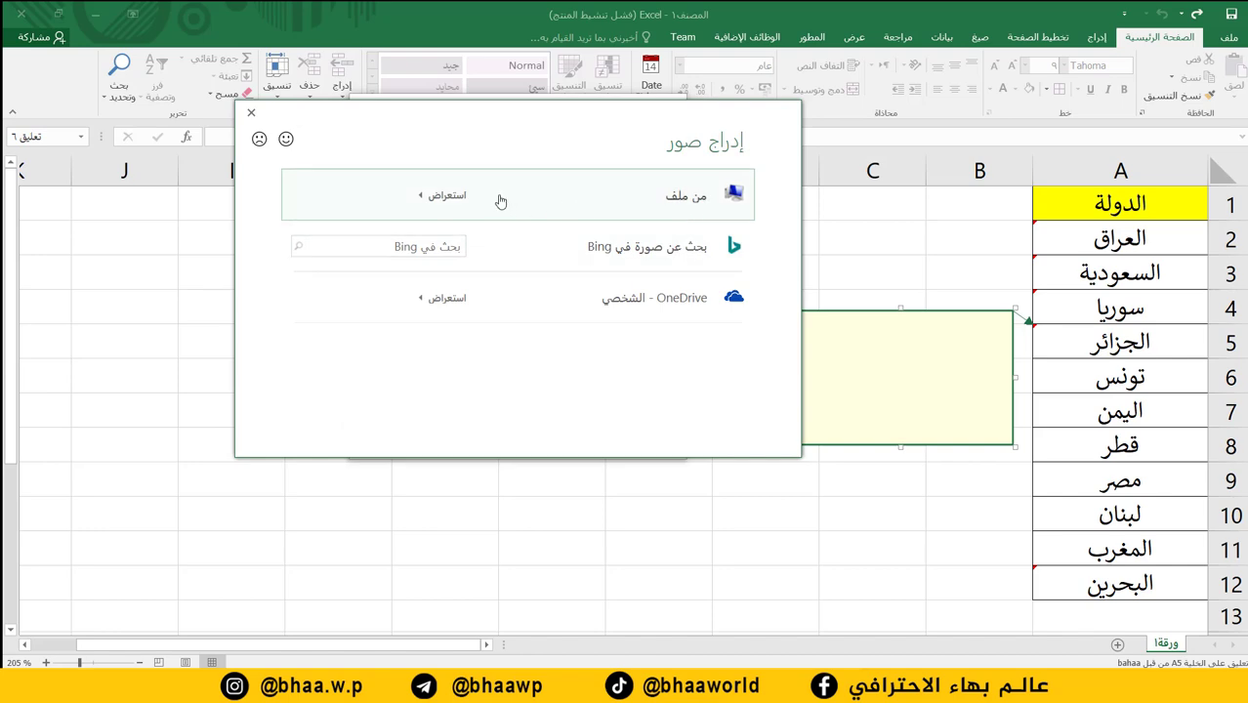
left_click(574, 203)
double_click(562, 263)
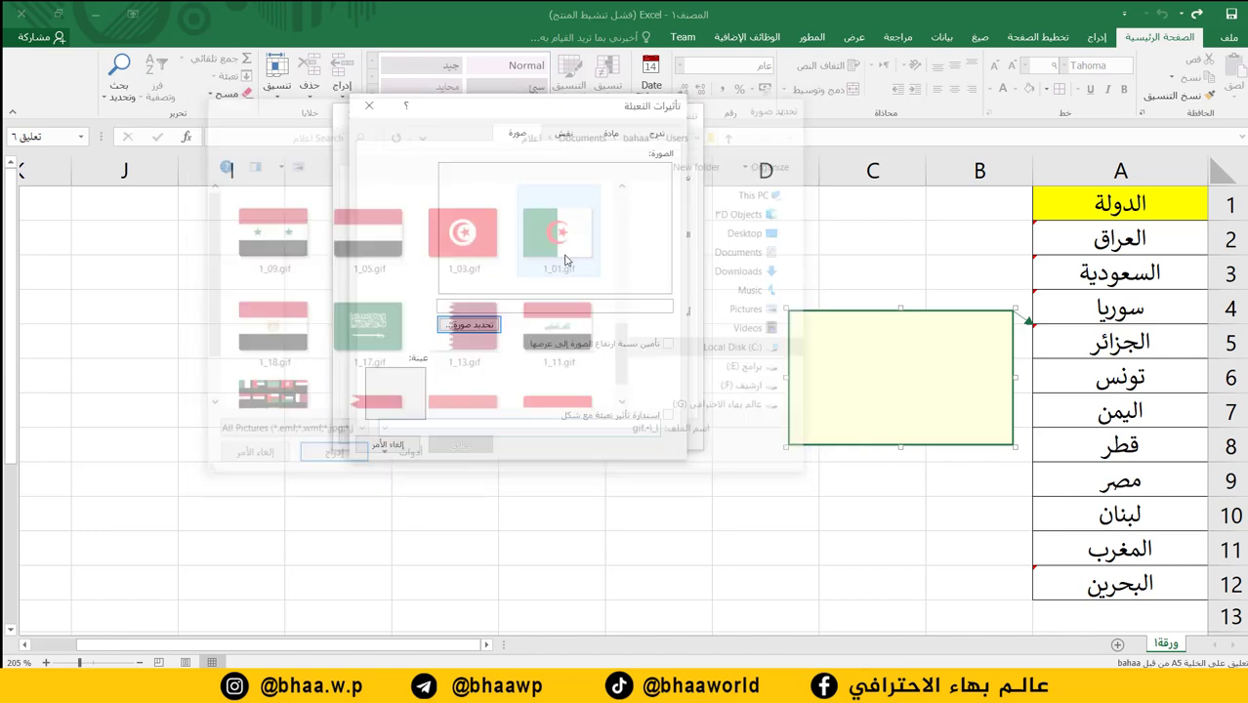
left_click(449, 447)
left_click(444, 434)
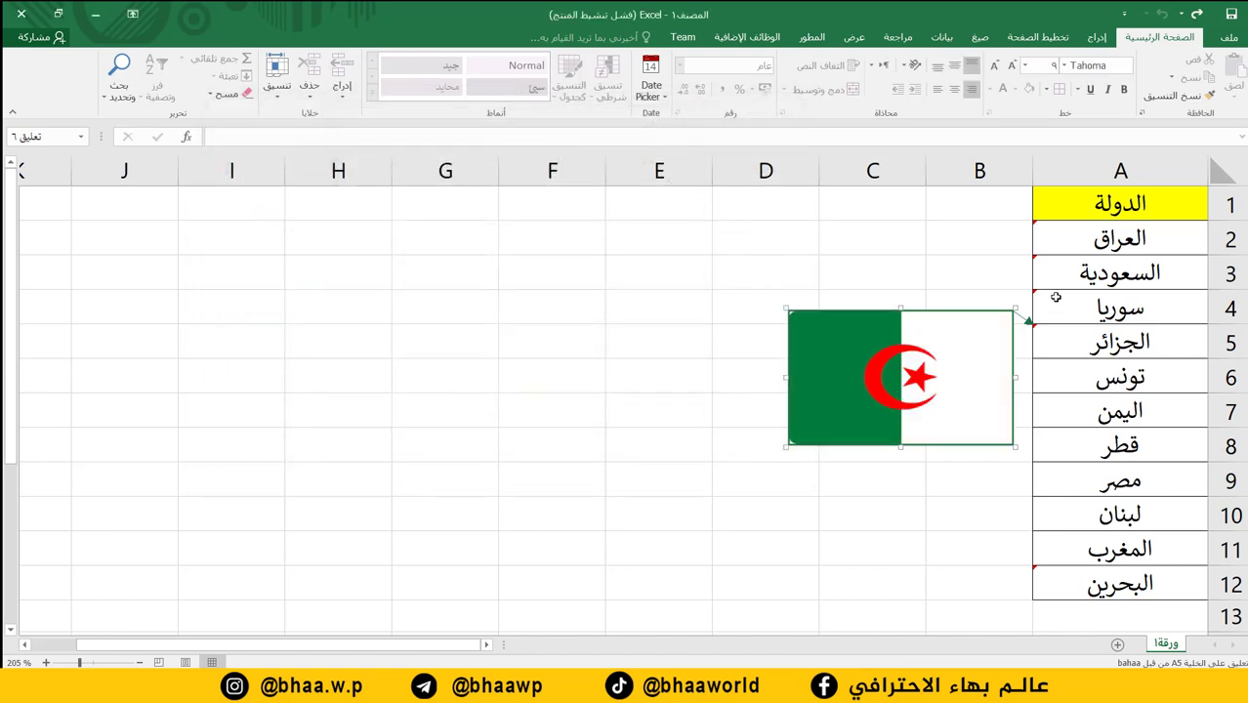
left_click(940, 580)
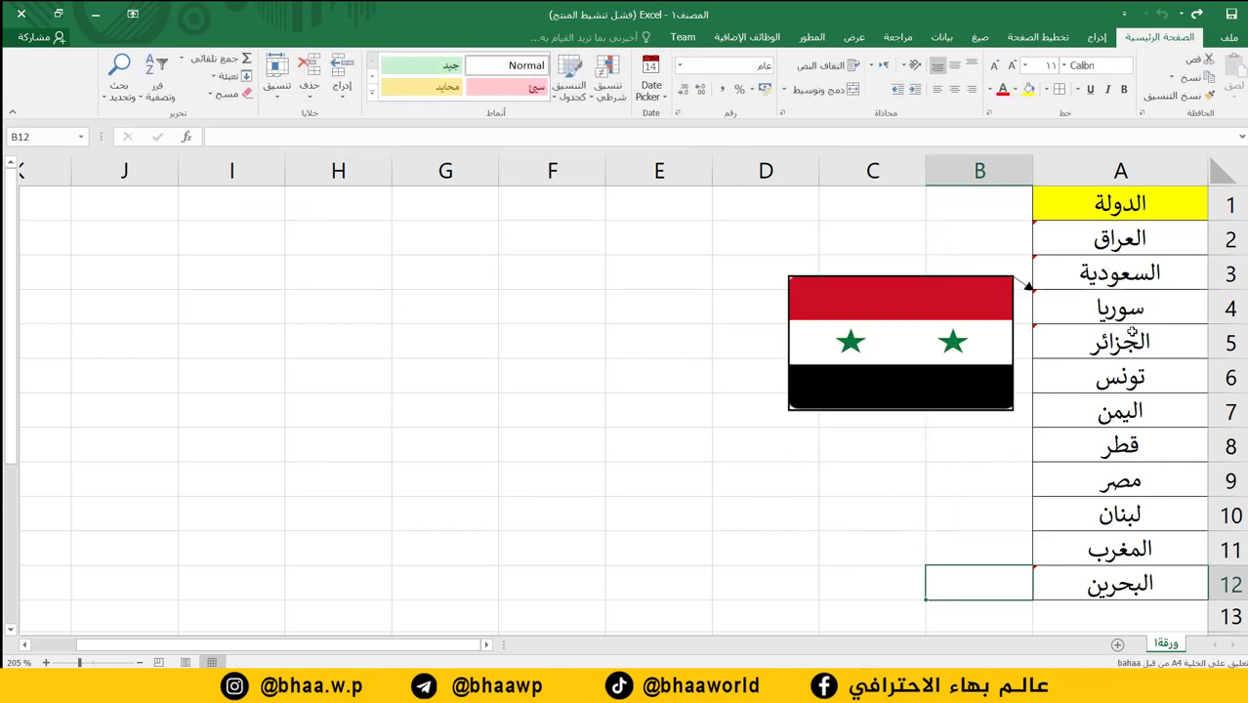
mouse_move(1070, 347)
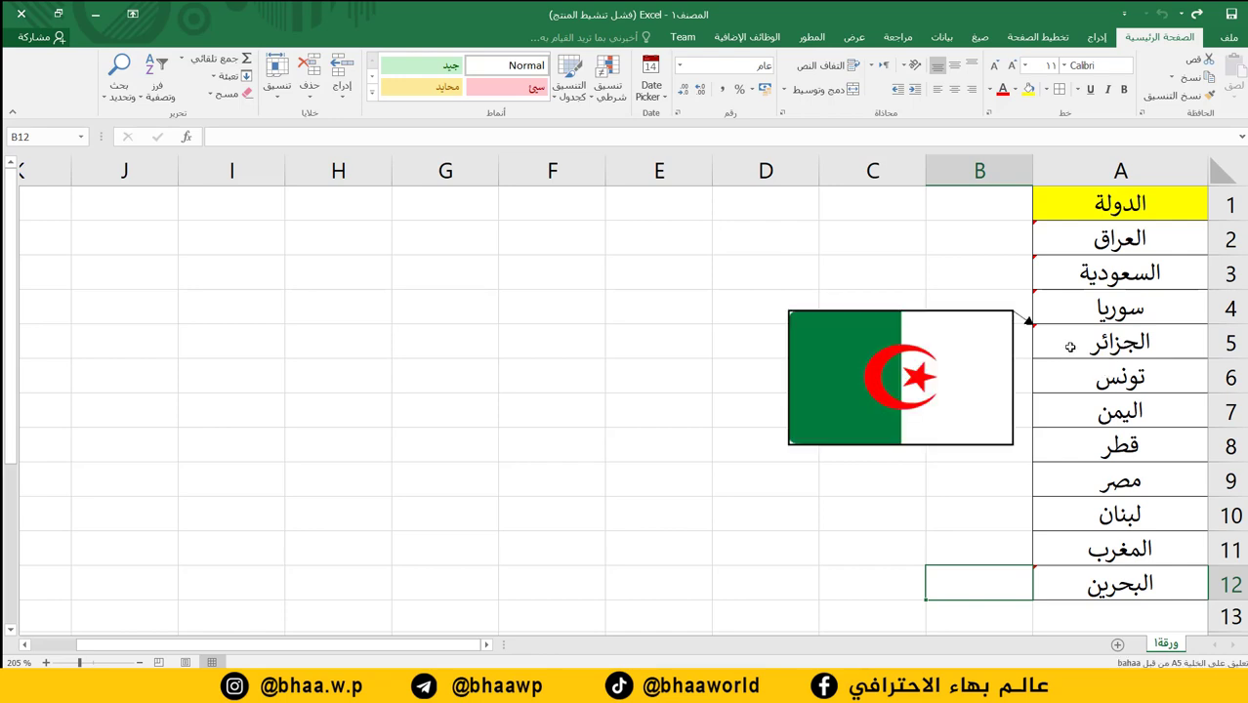